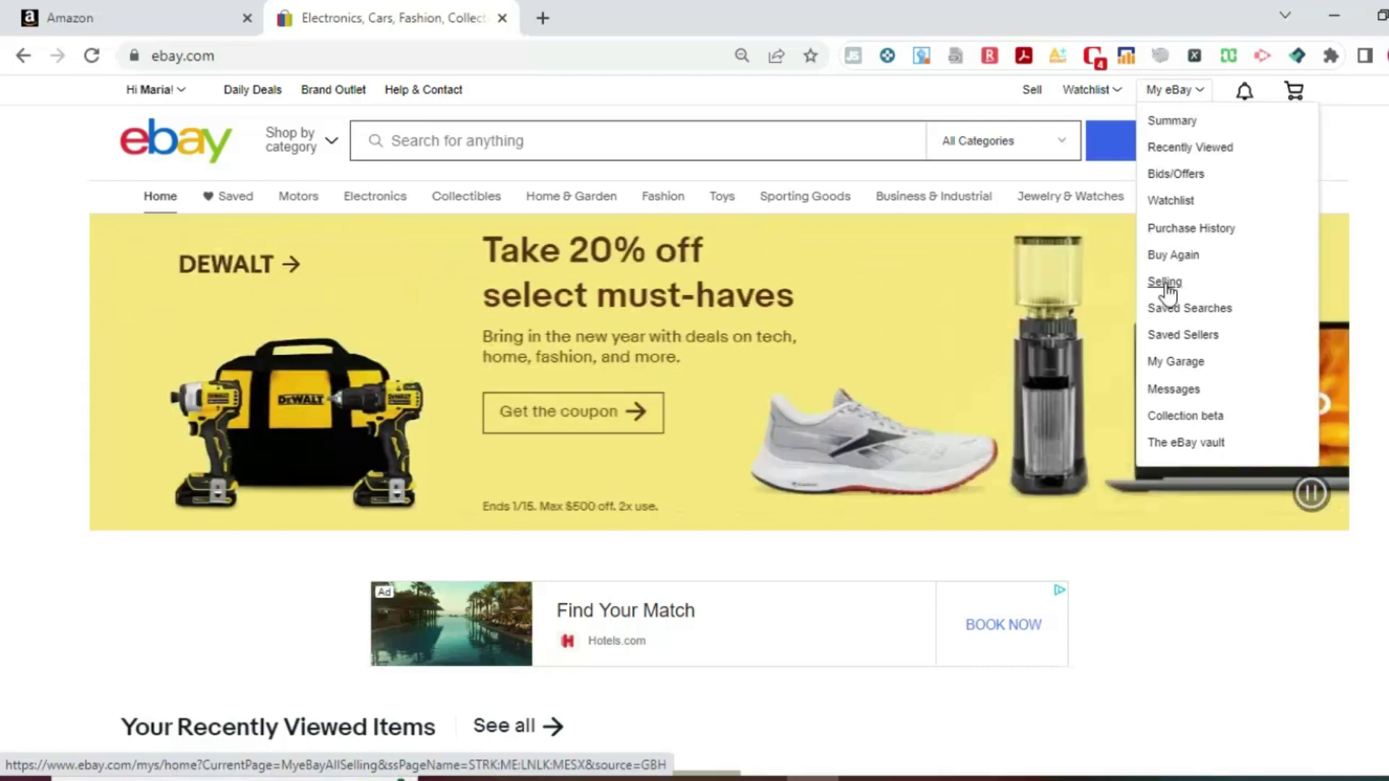
# Step: Open the active listings in eBay's Seller Hub, putting off the Rakuten cash back reminder
pyautogui.click(1165, 283)
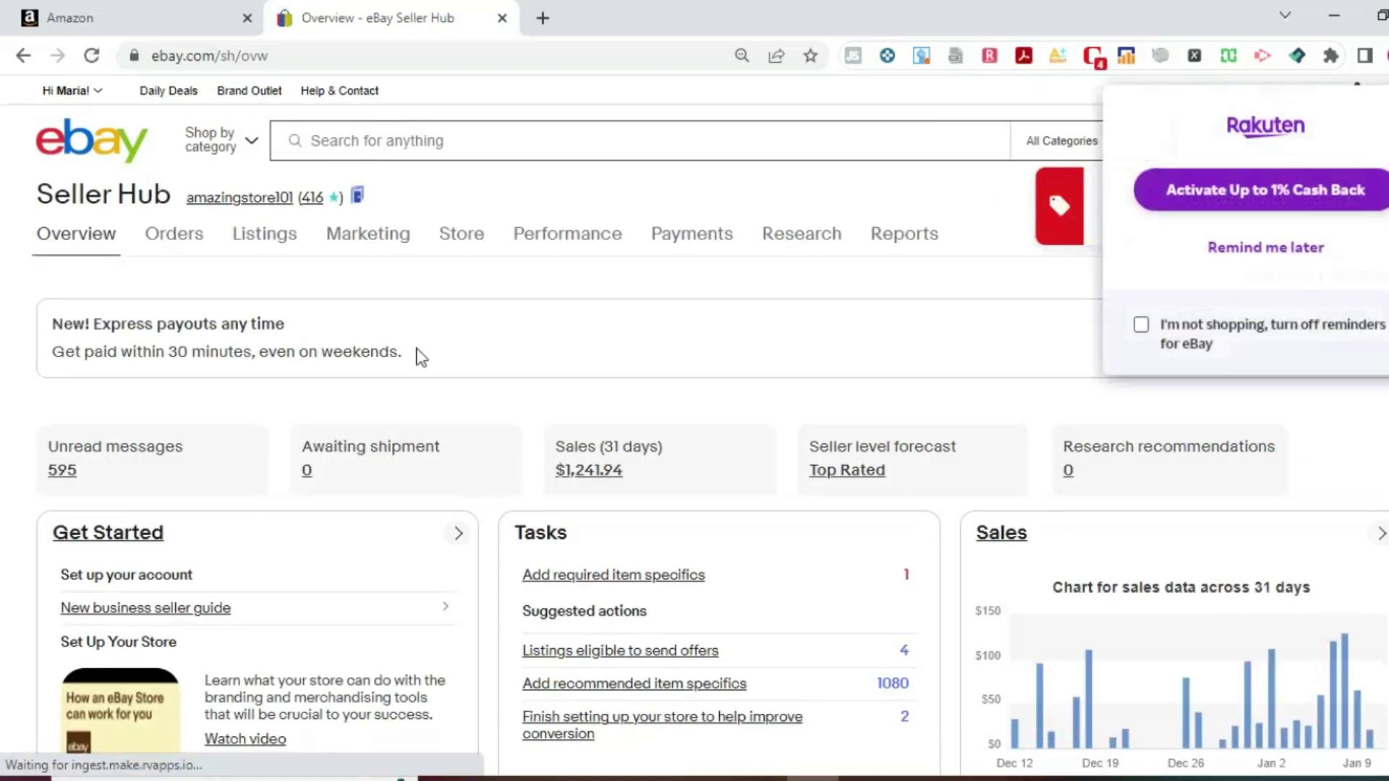
pyautogui.click(1265, 247)
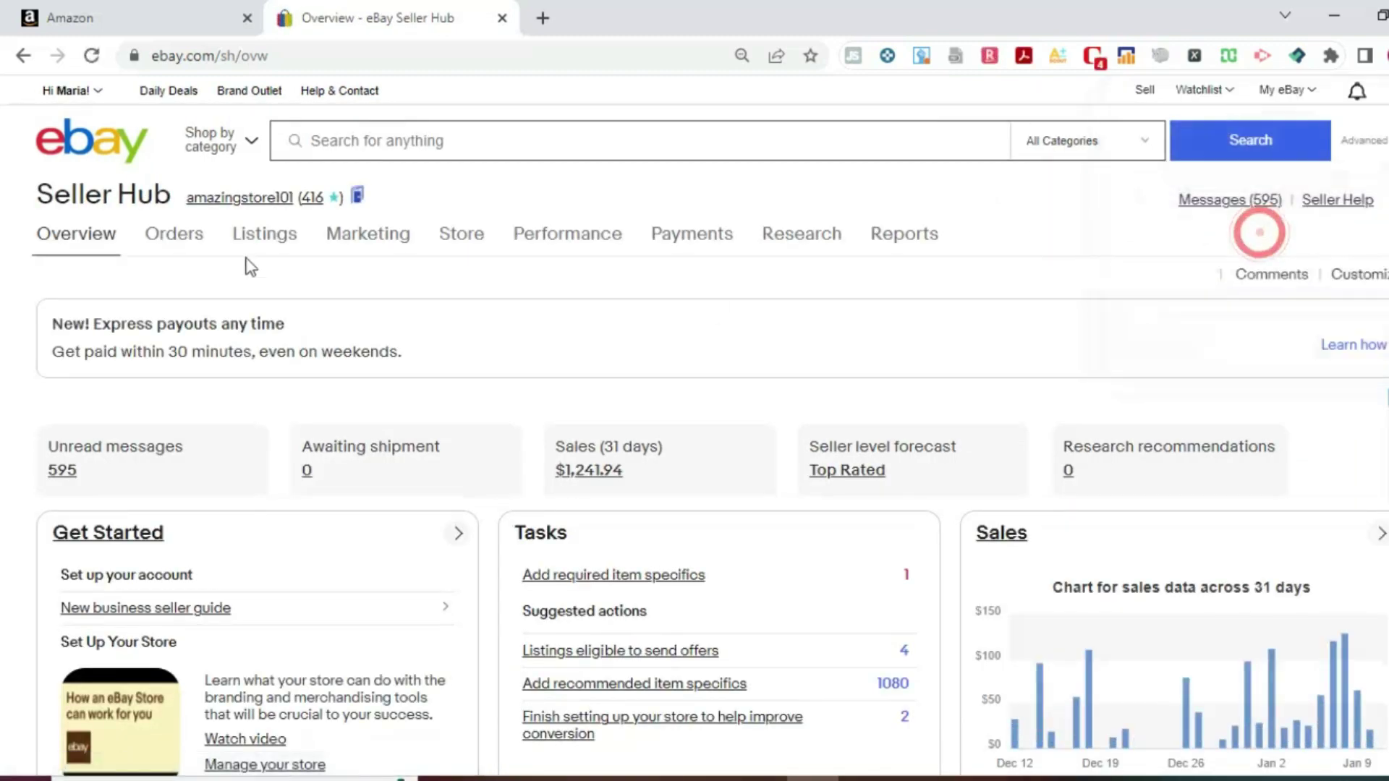
pyautogui.moveTo(280, 244)
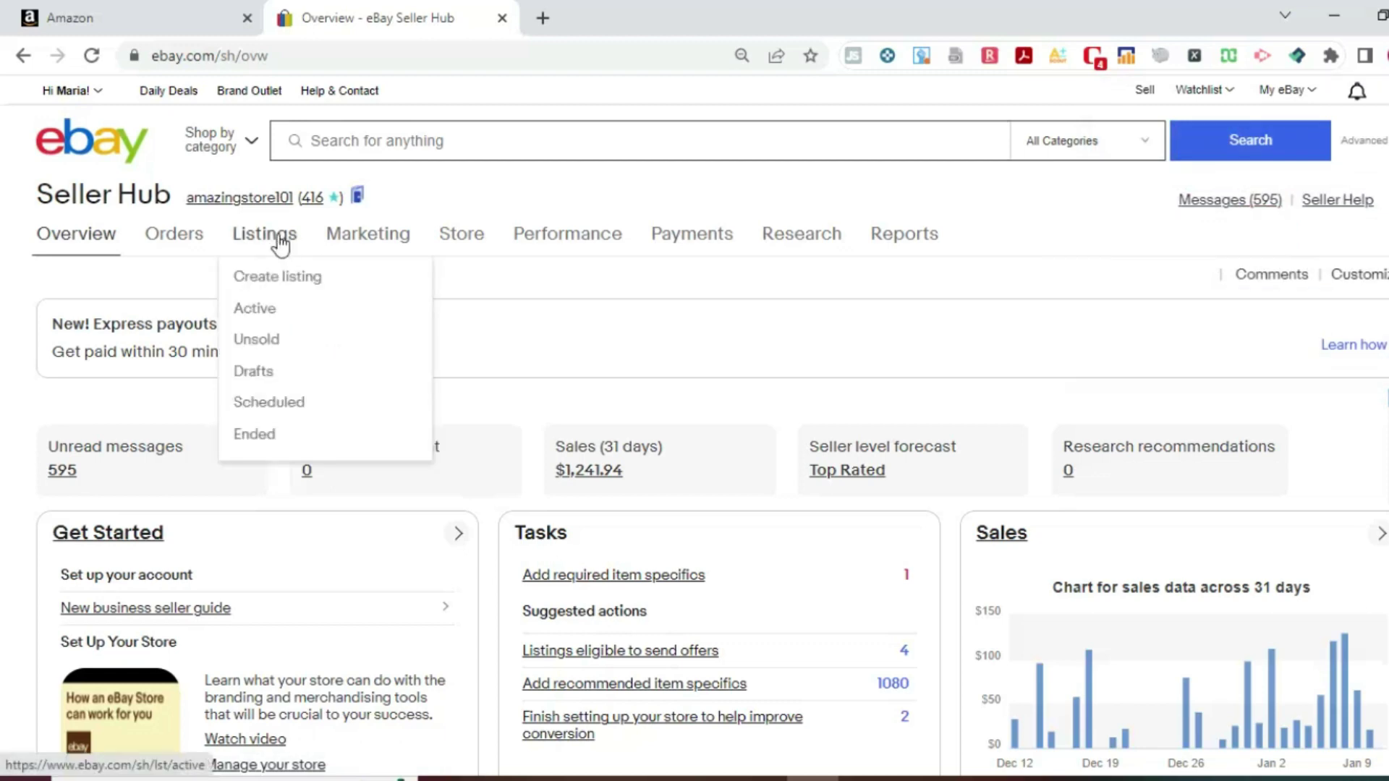
pyautogui.click(252, 316)
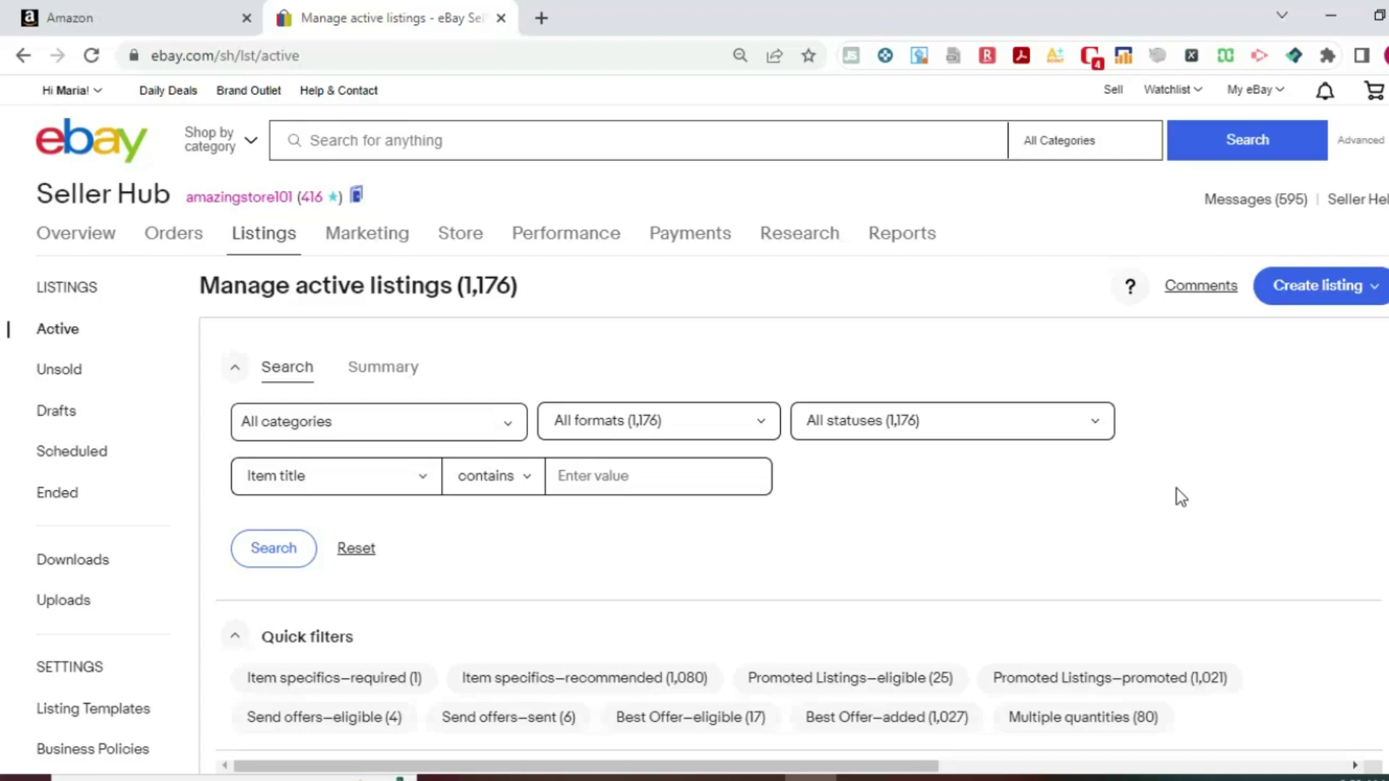
# Step: Filter the active listings to those eligible for sending offers to buyers
pyautogui.scroll(-3, 1182, 498)
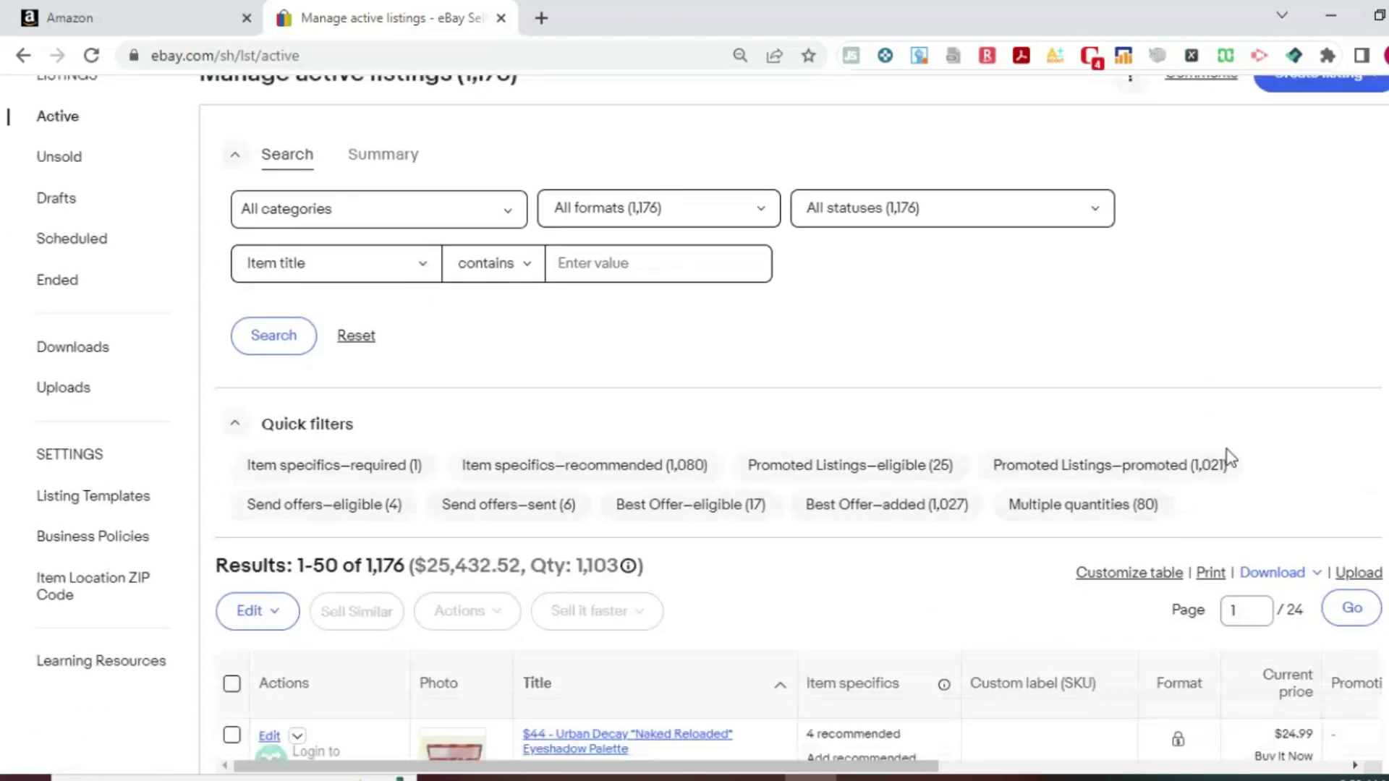
pyautogui.scroll(-2, 1259, 432)
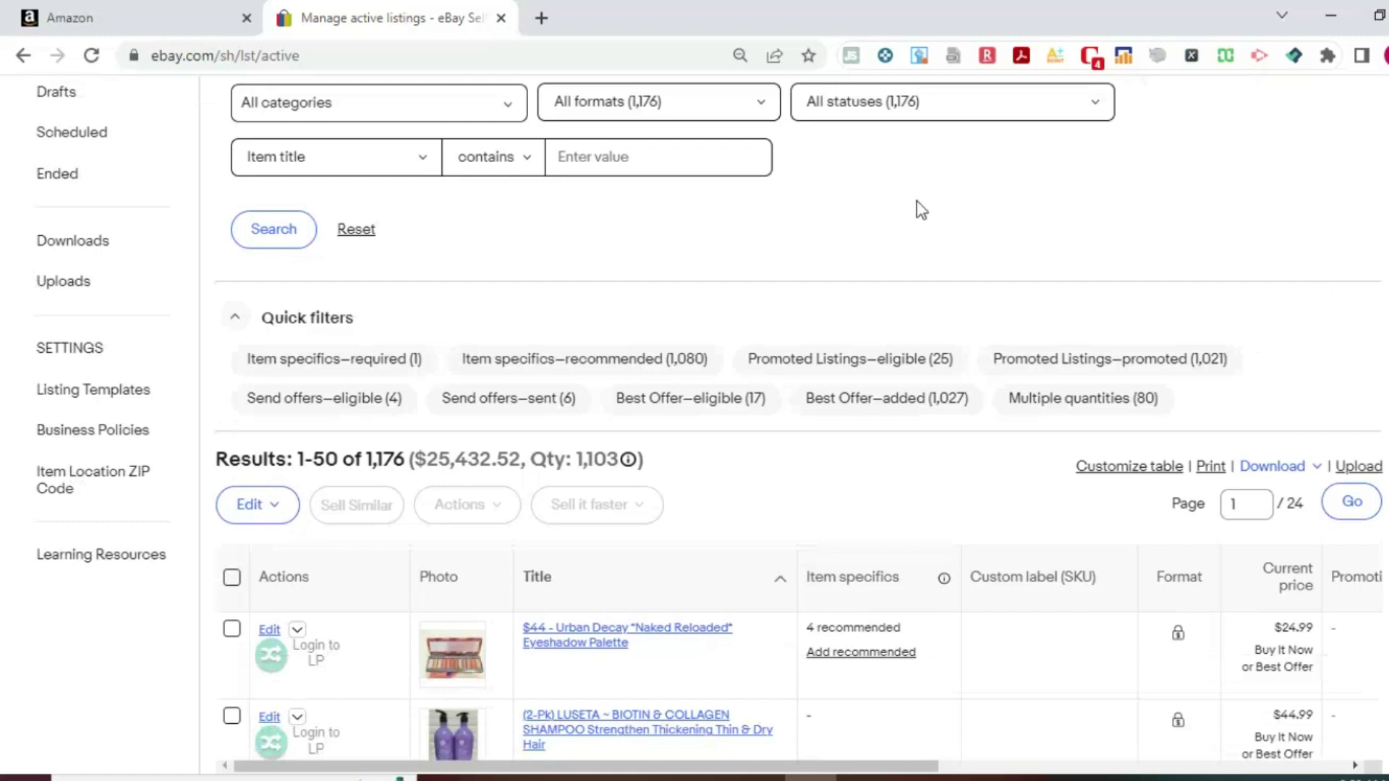
pyautogui.scroll(2, 625, 266)
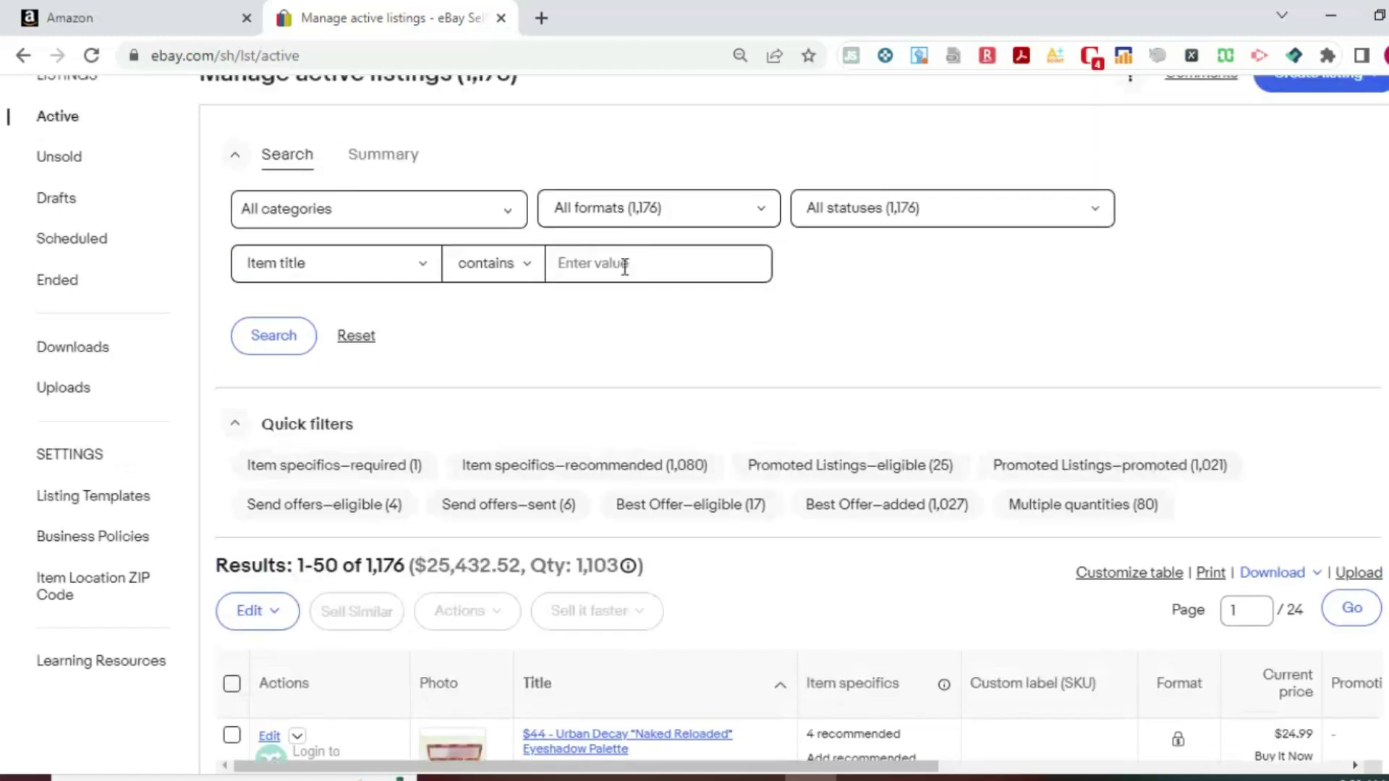
pyautogui.scroll(-4, 583, 443)
pyautogui.scroll(2, 312, 326)
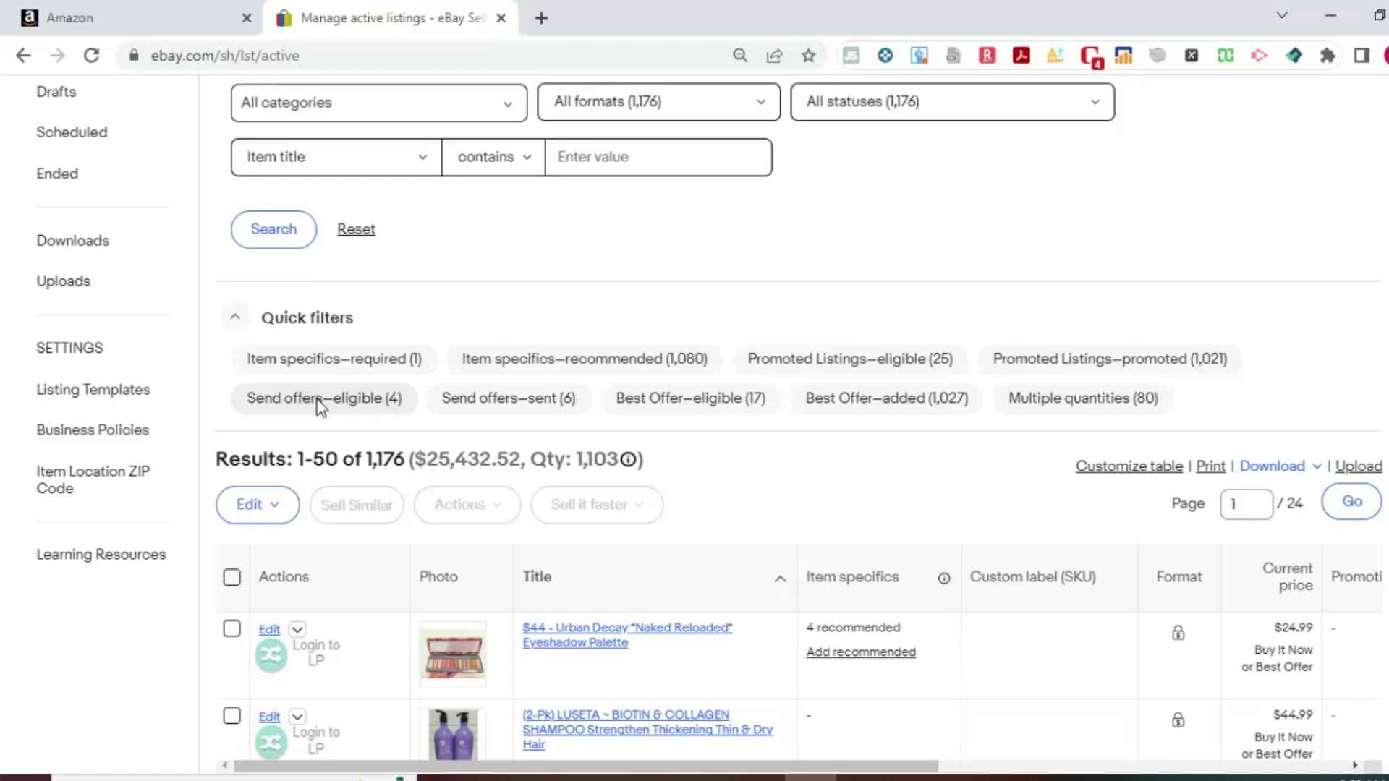
pyautogui.click(338, 397)
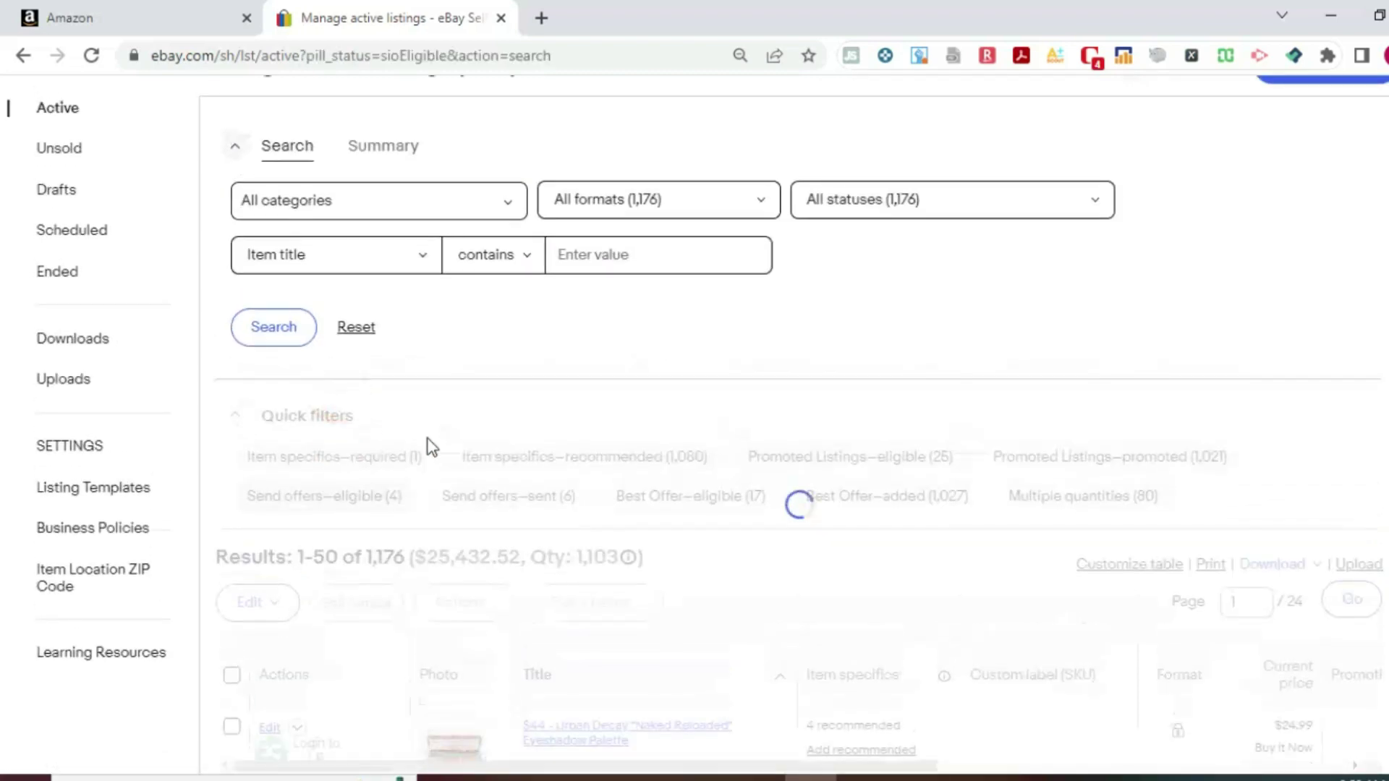
pyautogui.scroll(-5, 557, 402)
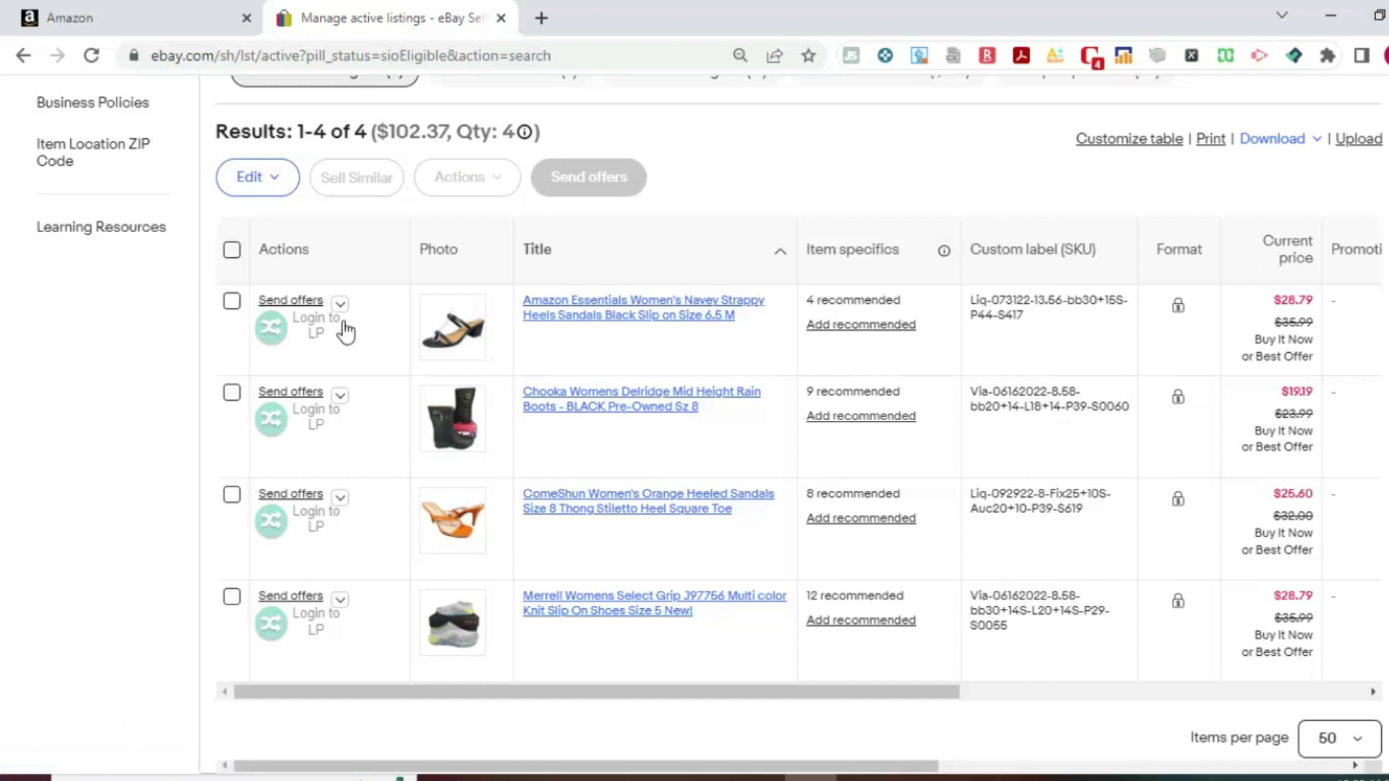
# Step: Start an offer for the Amazon Essentials strappy heels sandals and set it to 11 percent off
pyautogui.click(290, 303)
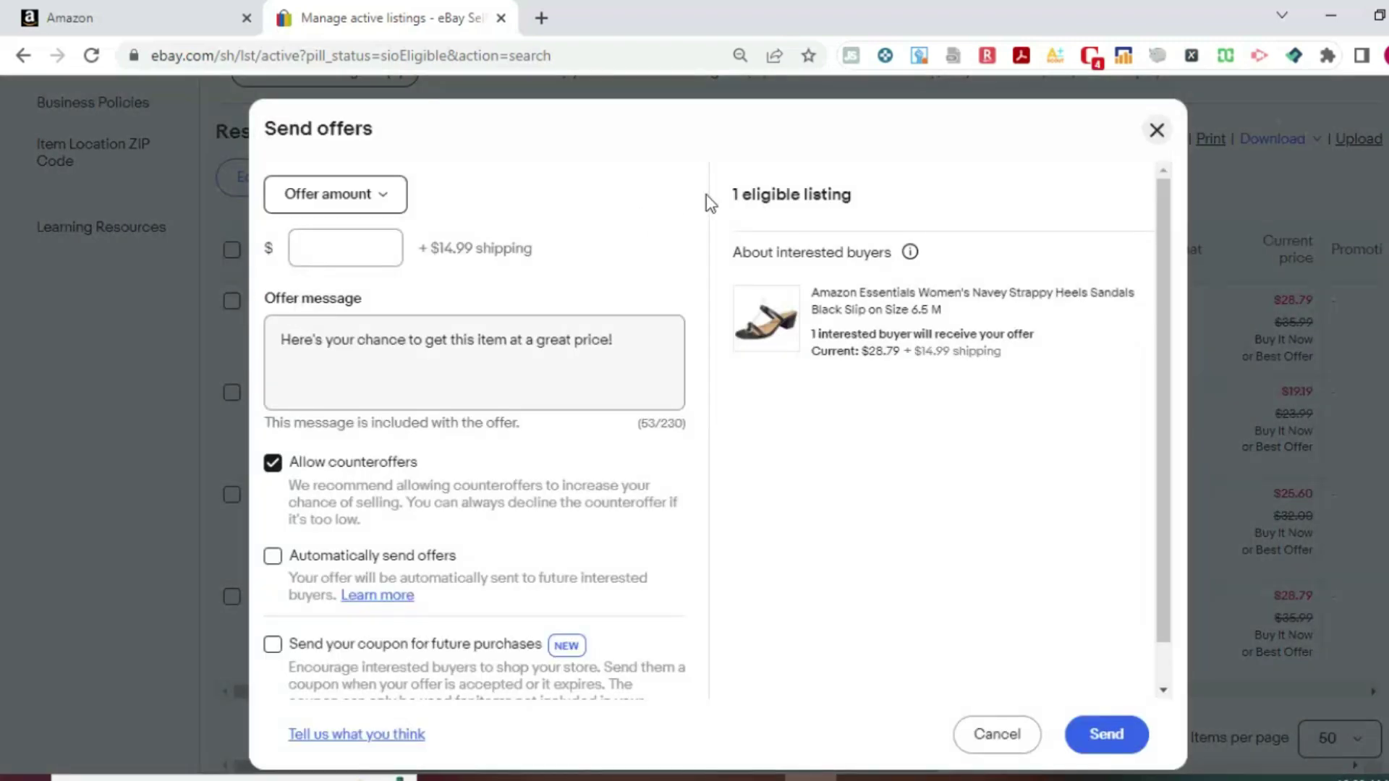
pyautogui.click(379, 201)
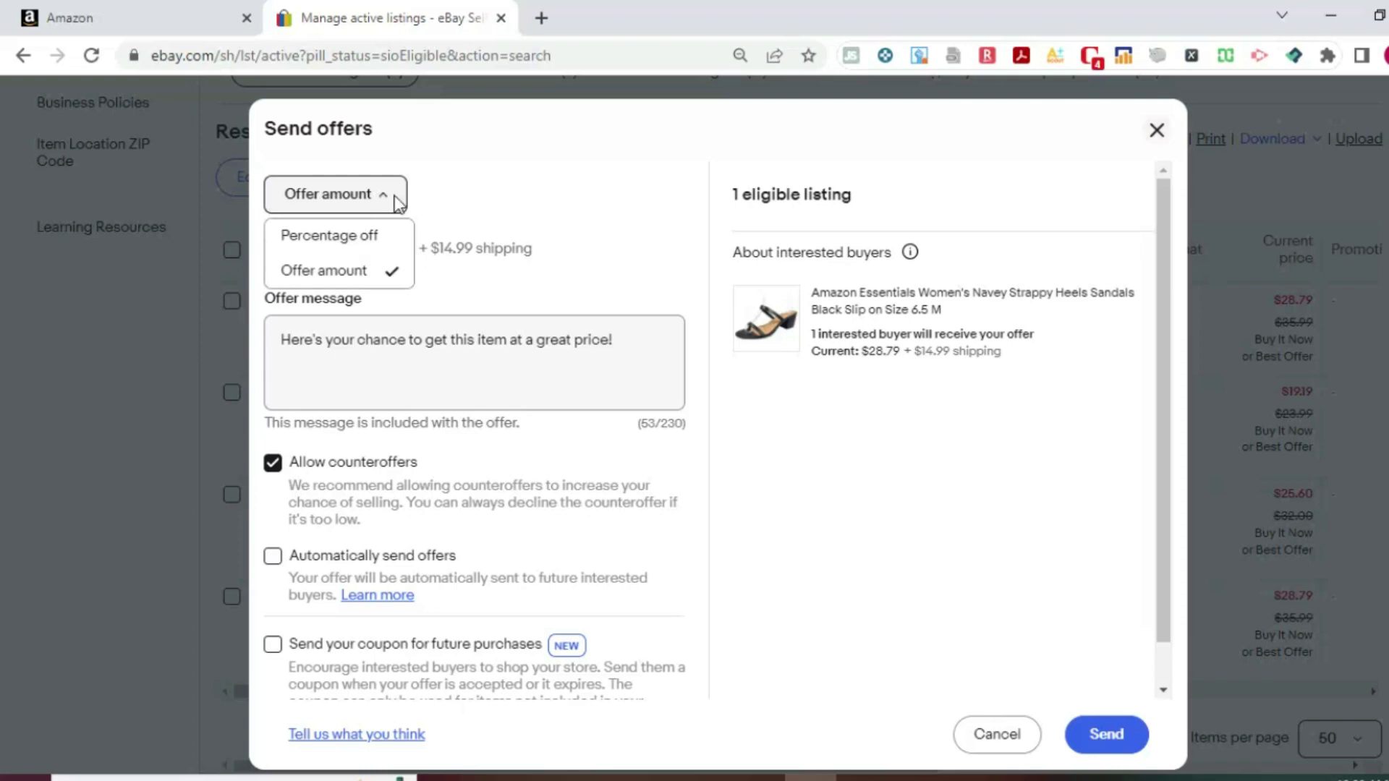
pyautogui.click(604, 171)
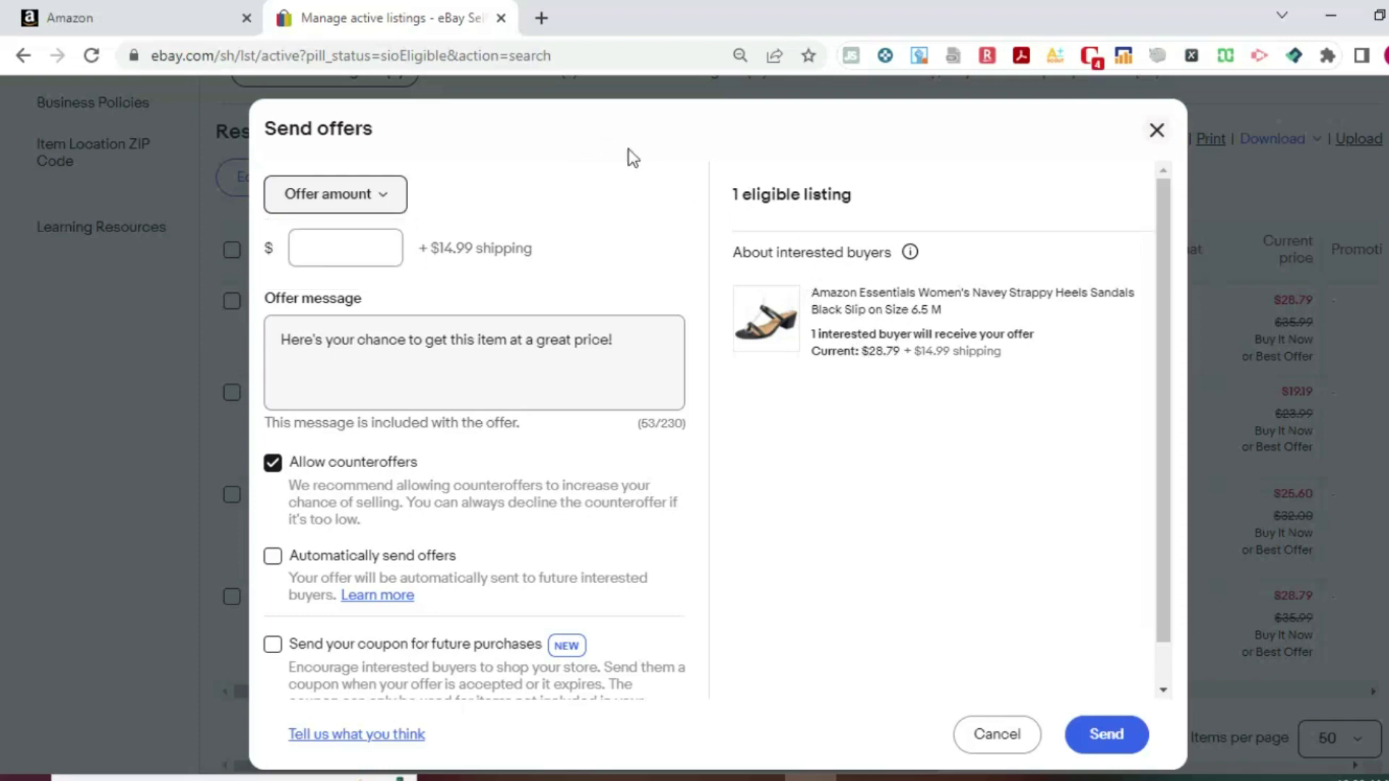
pyautogui.click(363, 193)
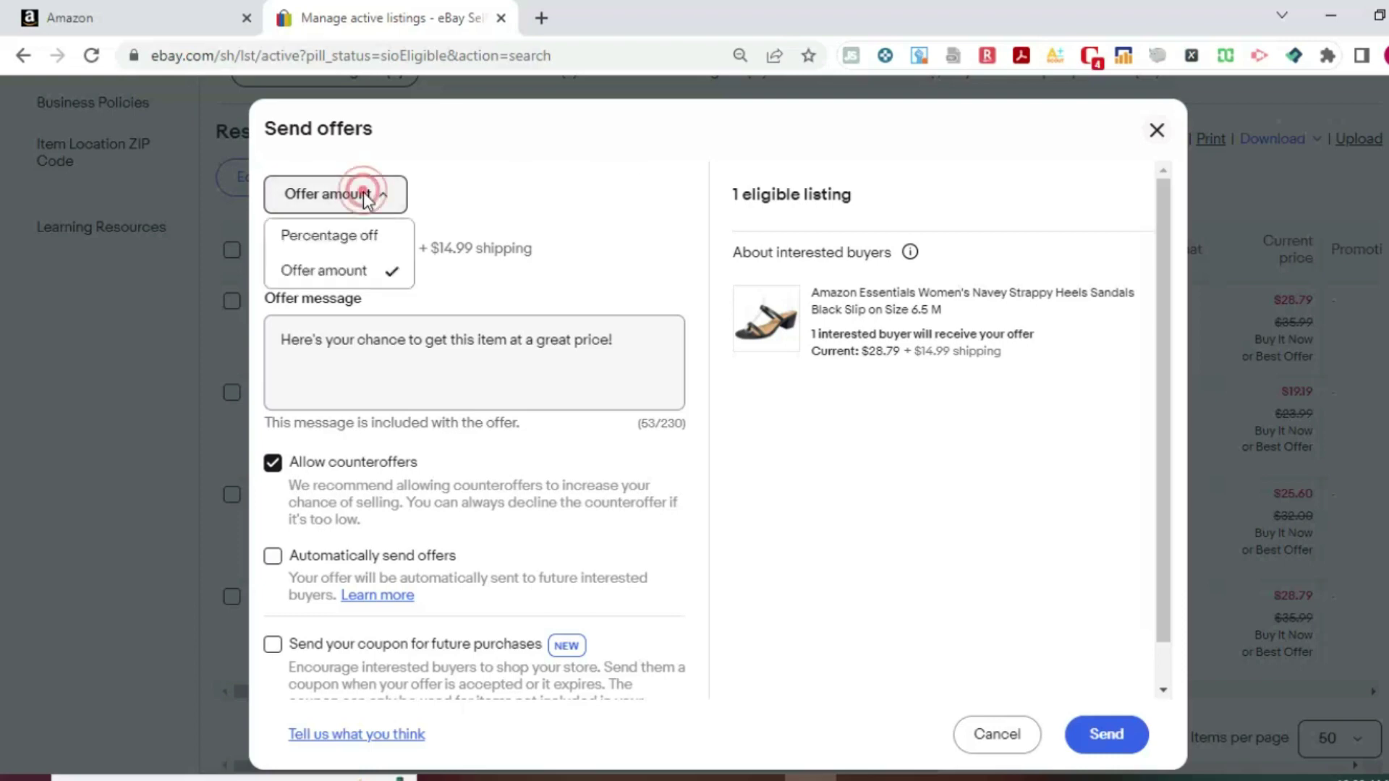
pyautogui.click(355, 235)
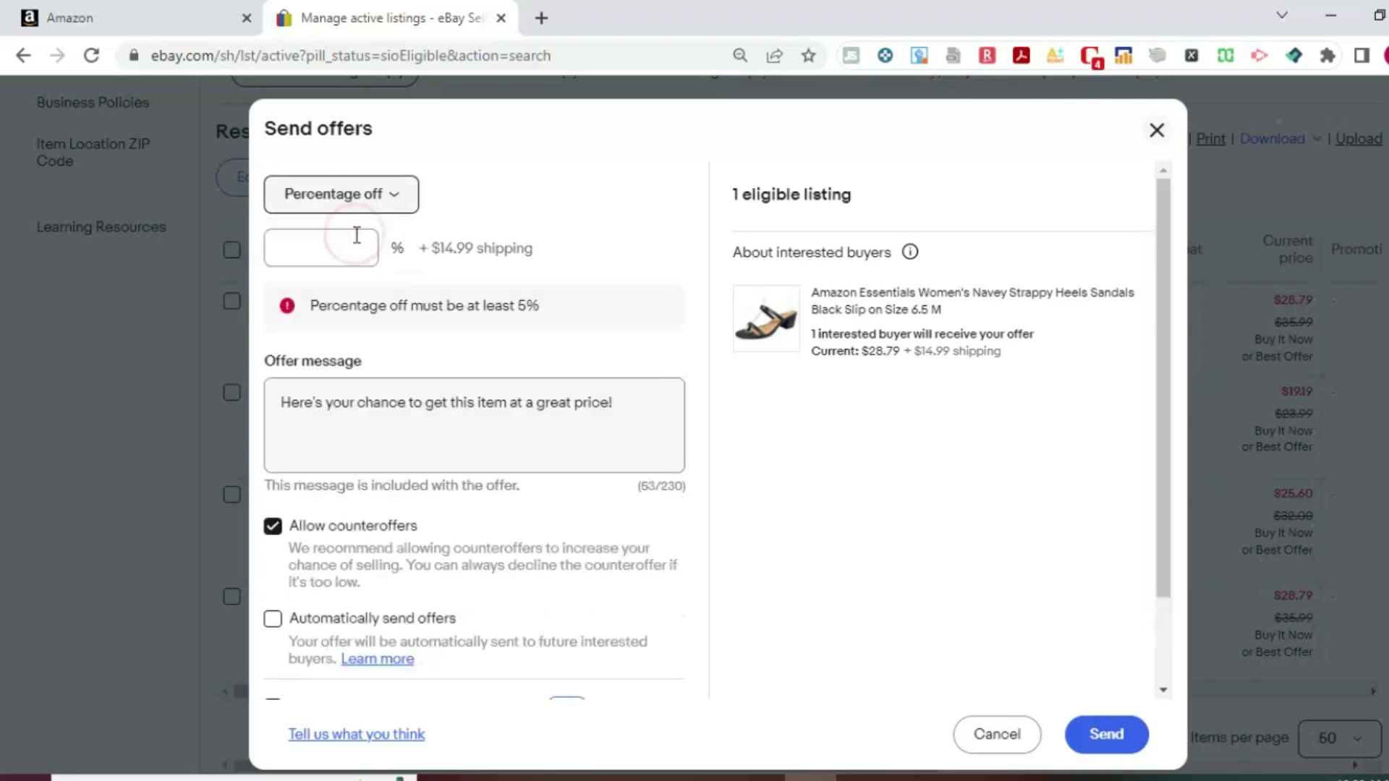
pyautogui.click(351, 244)
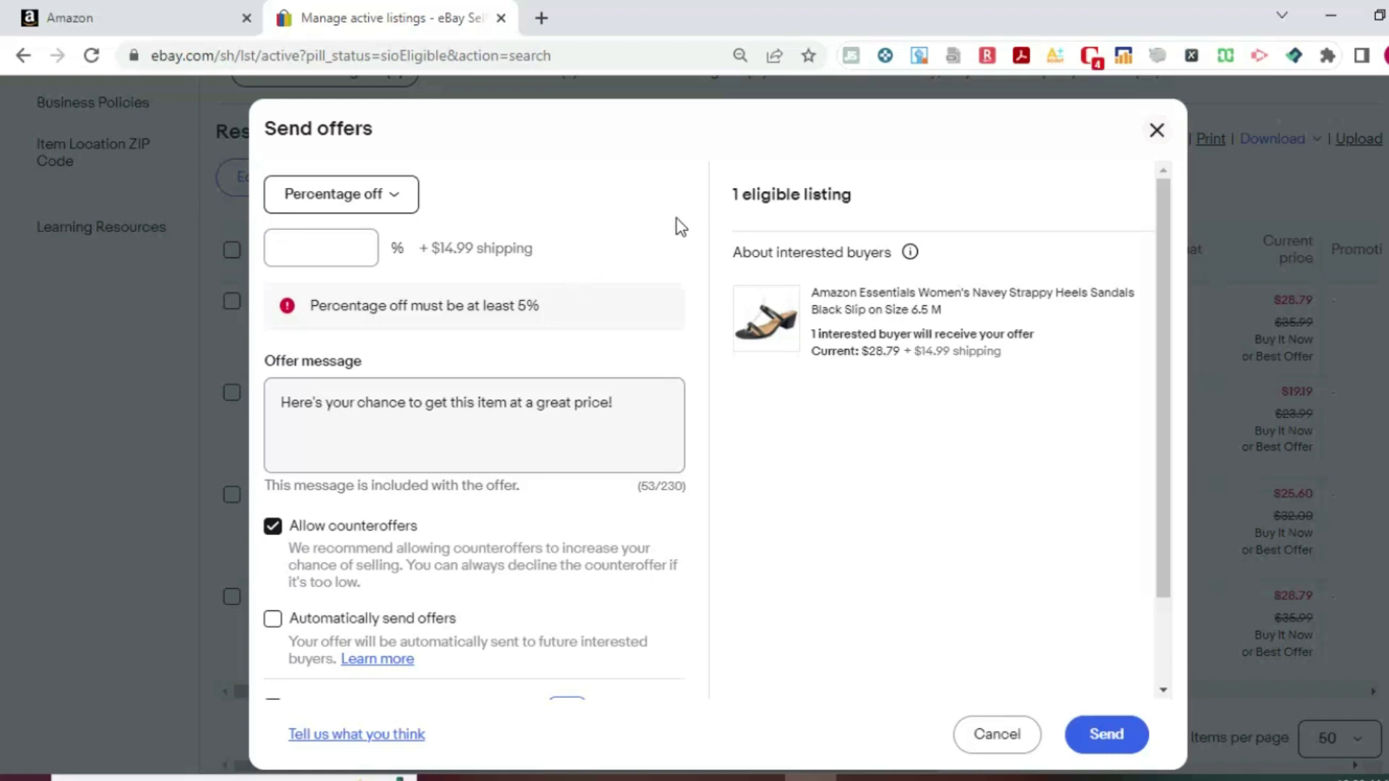
pyautogui.write('11')
pyautogui.click(634, 220)
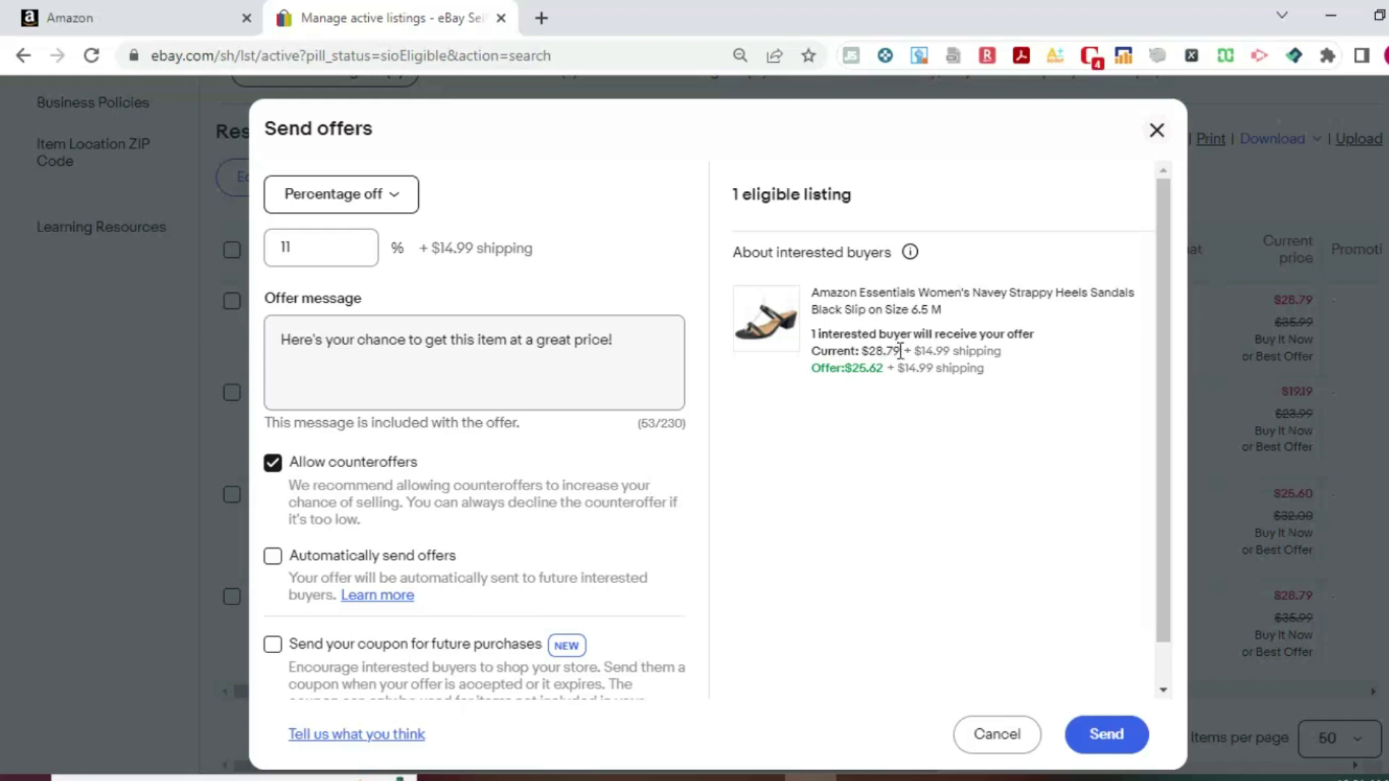
# Step: Compare the sandals' current price, discounted offer price and shipping cost, and check the offer message
pyautogui.moveTo(901, 352); pyautogui.dragTo(861, 352)
pyautogui.click(889, 382)
pyautogui.doubleClick(877, 368)
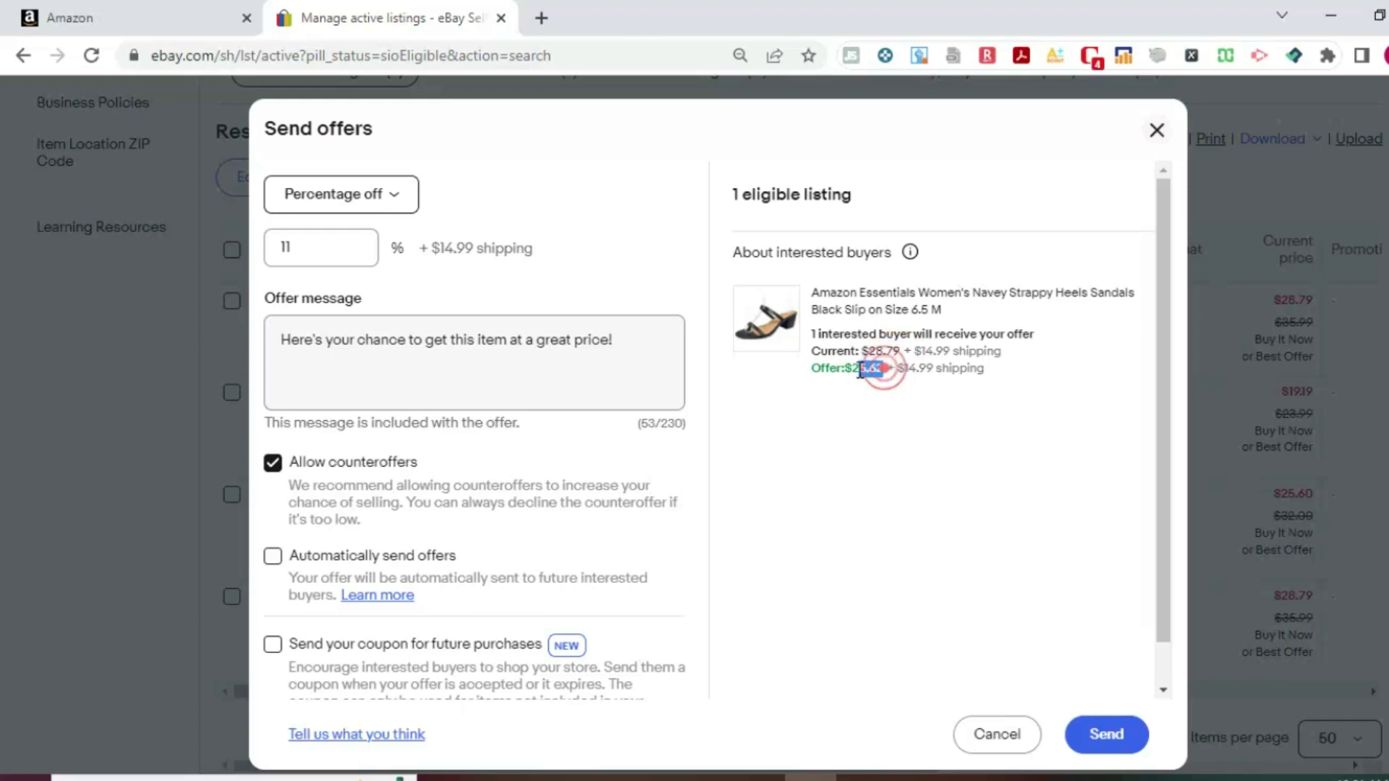
pyautogui.click(888, 424)
pyautogui.moveTo(949, 351); pyautogui.dragTo(915, 351)
pyautogui.click(945, 371)
pyautogui.click(627, 338)
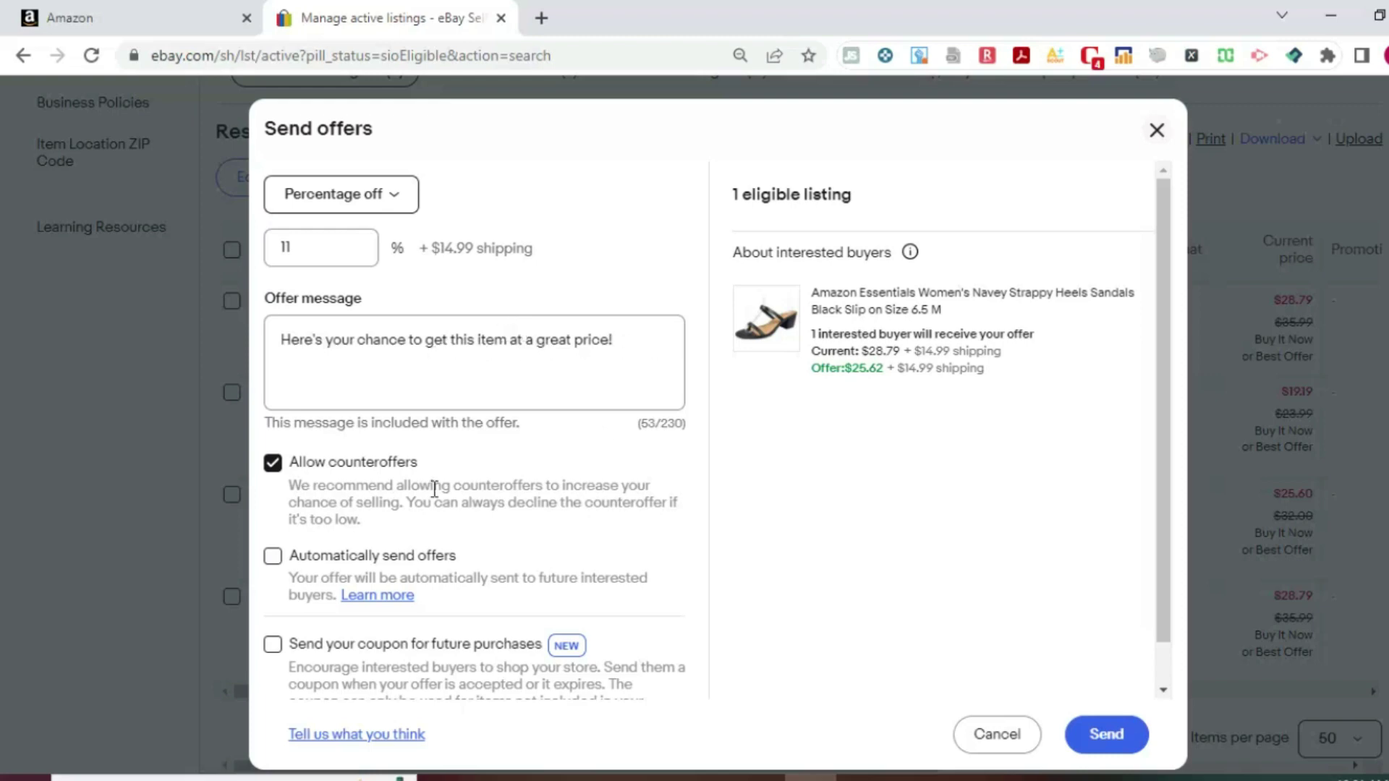
pyautogui.click(273, 464)
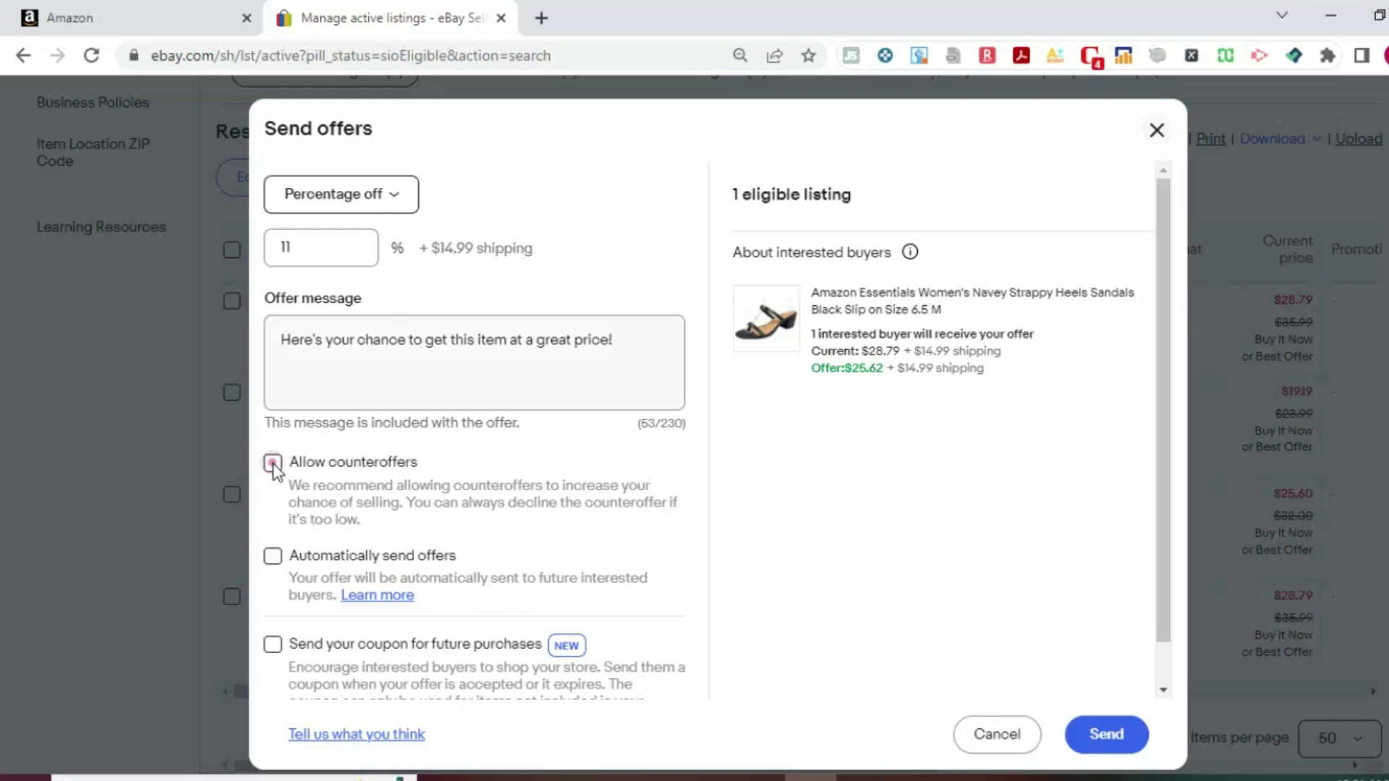
pyautogui.click(273, 464)
pyautogui.click(272, 463)
pyautogui.click(273, 464)
# Step: Review the remaining offer options and send the sandals offer with counteroffers allowed
pyautogui.scroll(-1, 644, 467)
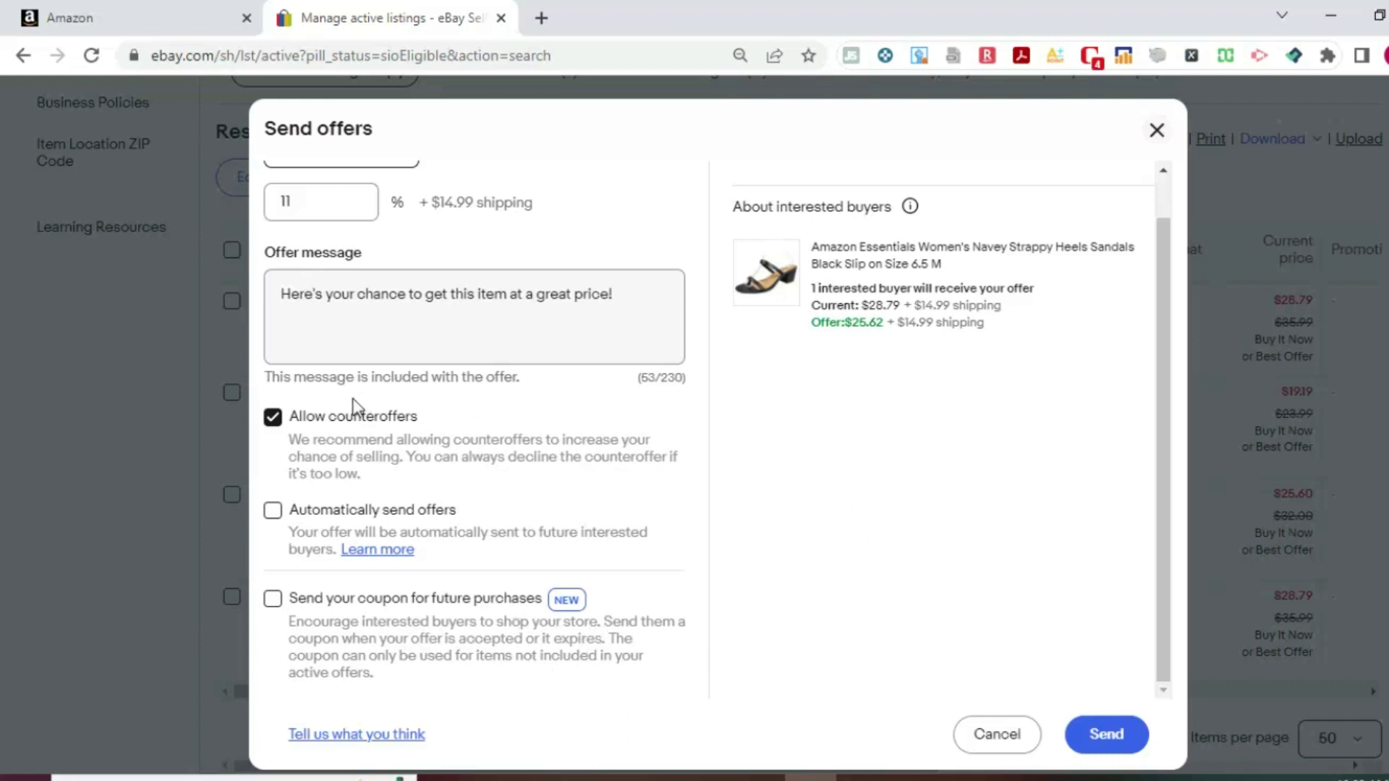
pyautogui.scroll(1, 338, 382)
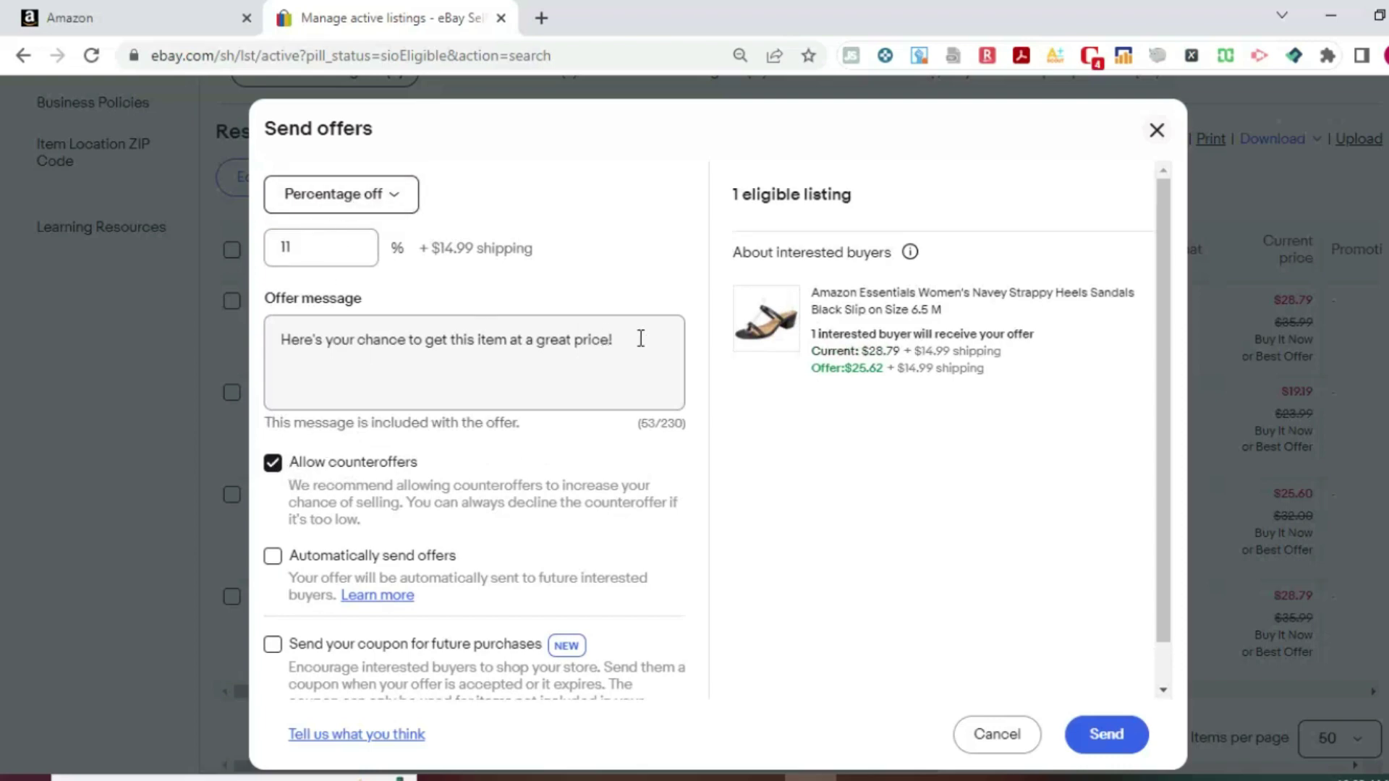
pyautogui.click(1126, 731)
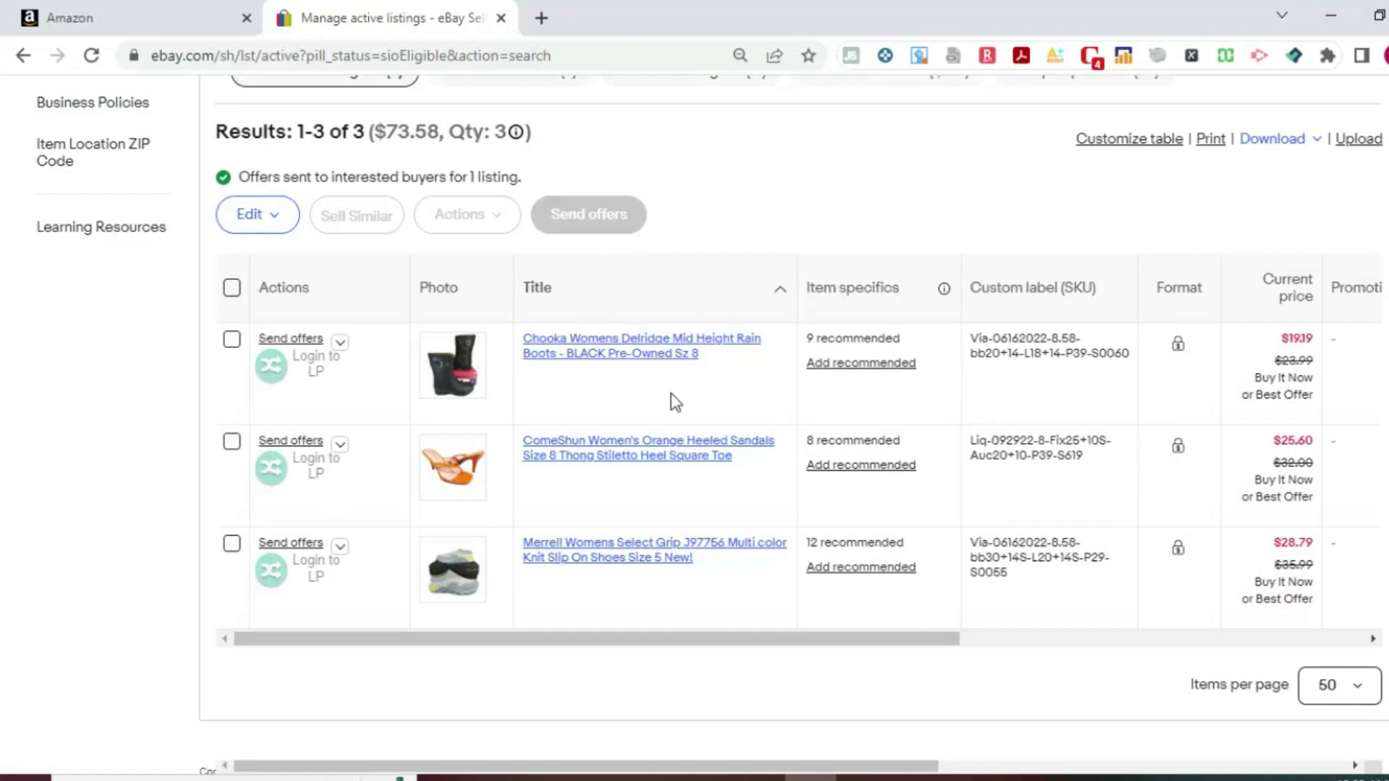
# Step: Select the Chooka rain boots and ComeShun orange sandals listings and start a combined offer for both
pyautogui.click(233, 344)
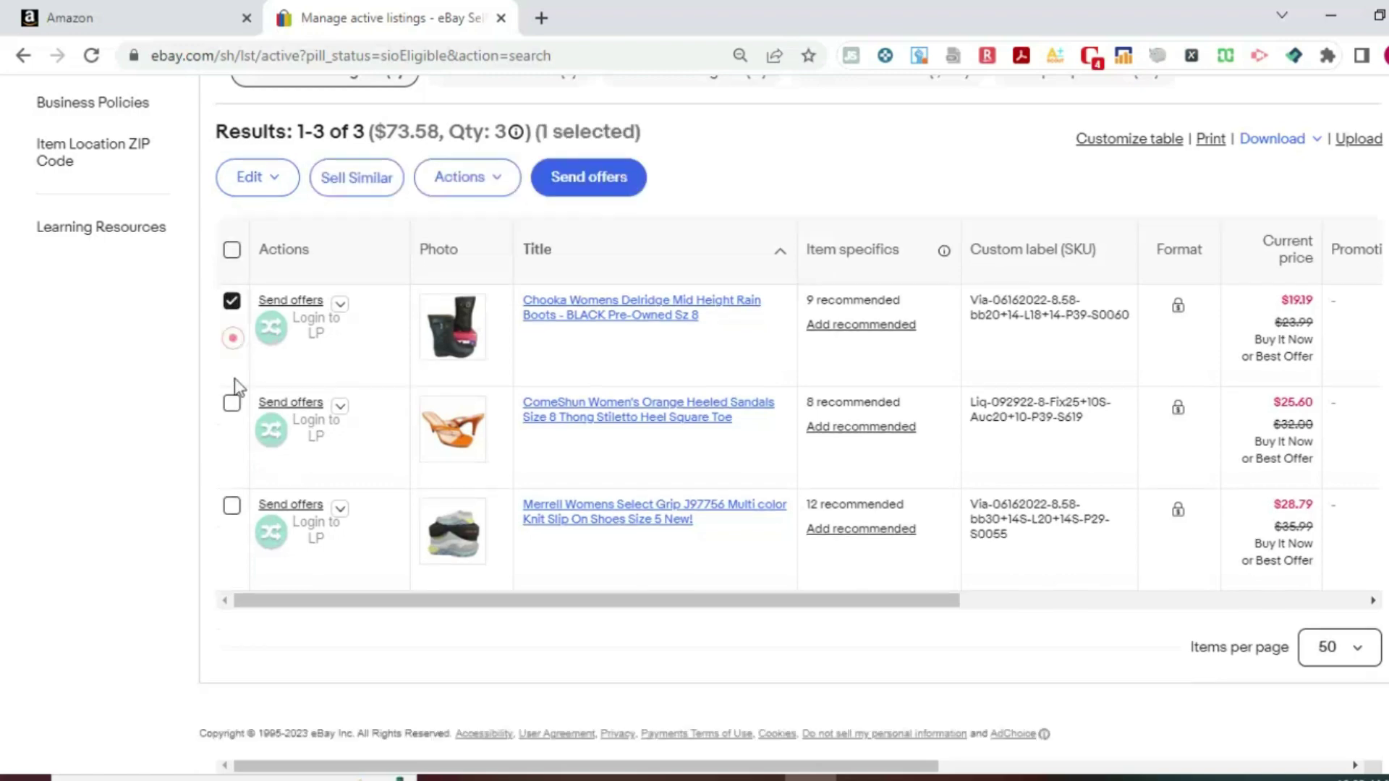
pyautogui.click(232, 403)
pyautogui.scroll(3, 796, 391)
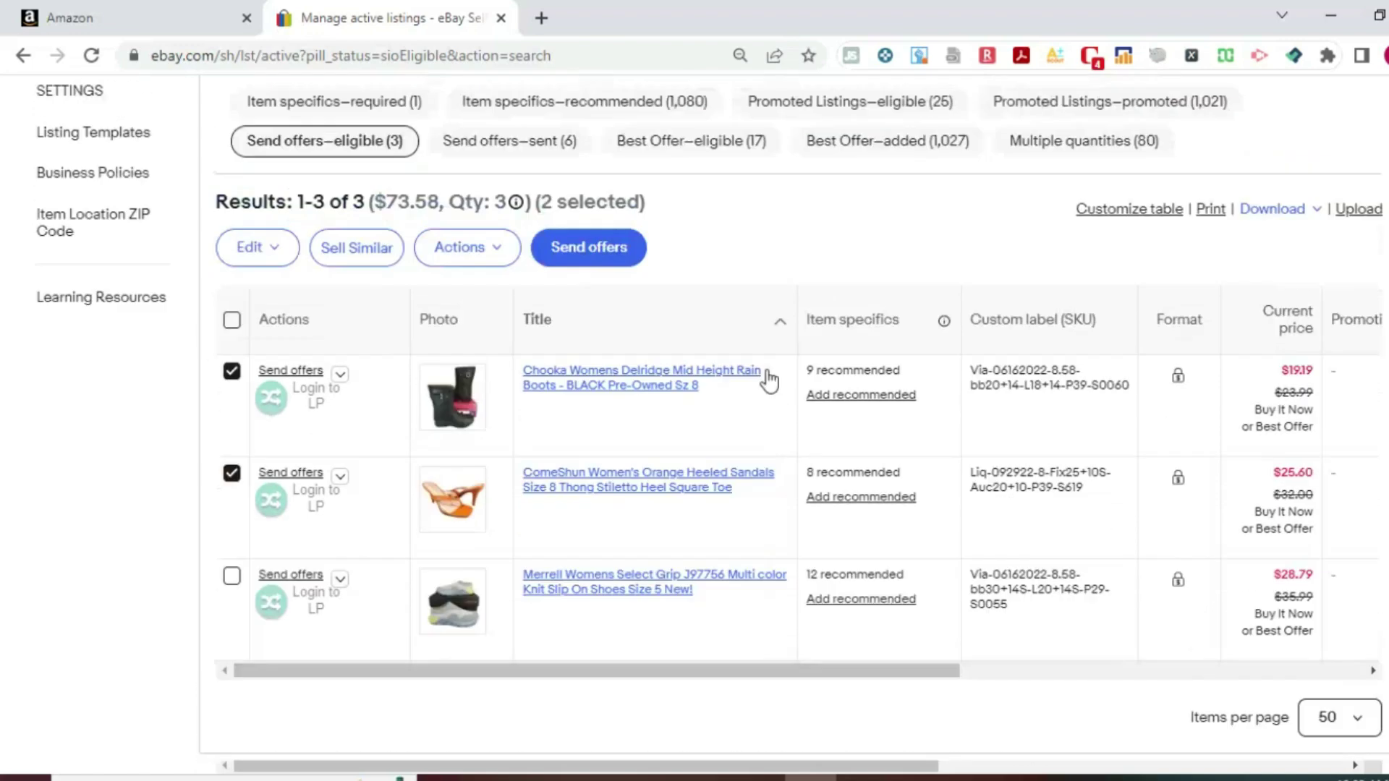
pyautogui.scroll(-2, 506, 419)
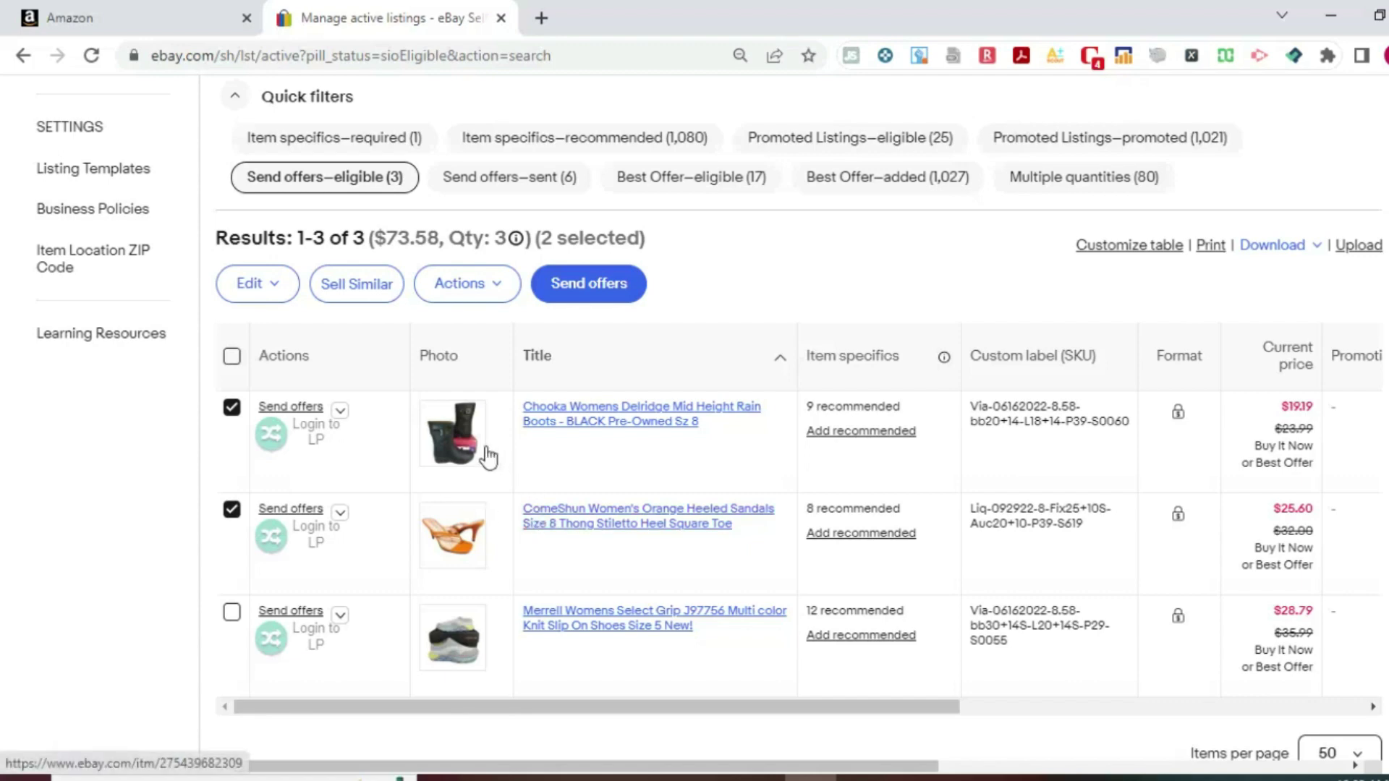
pyautogui.click(623, 294)
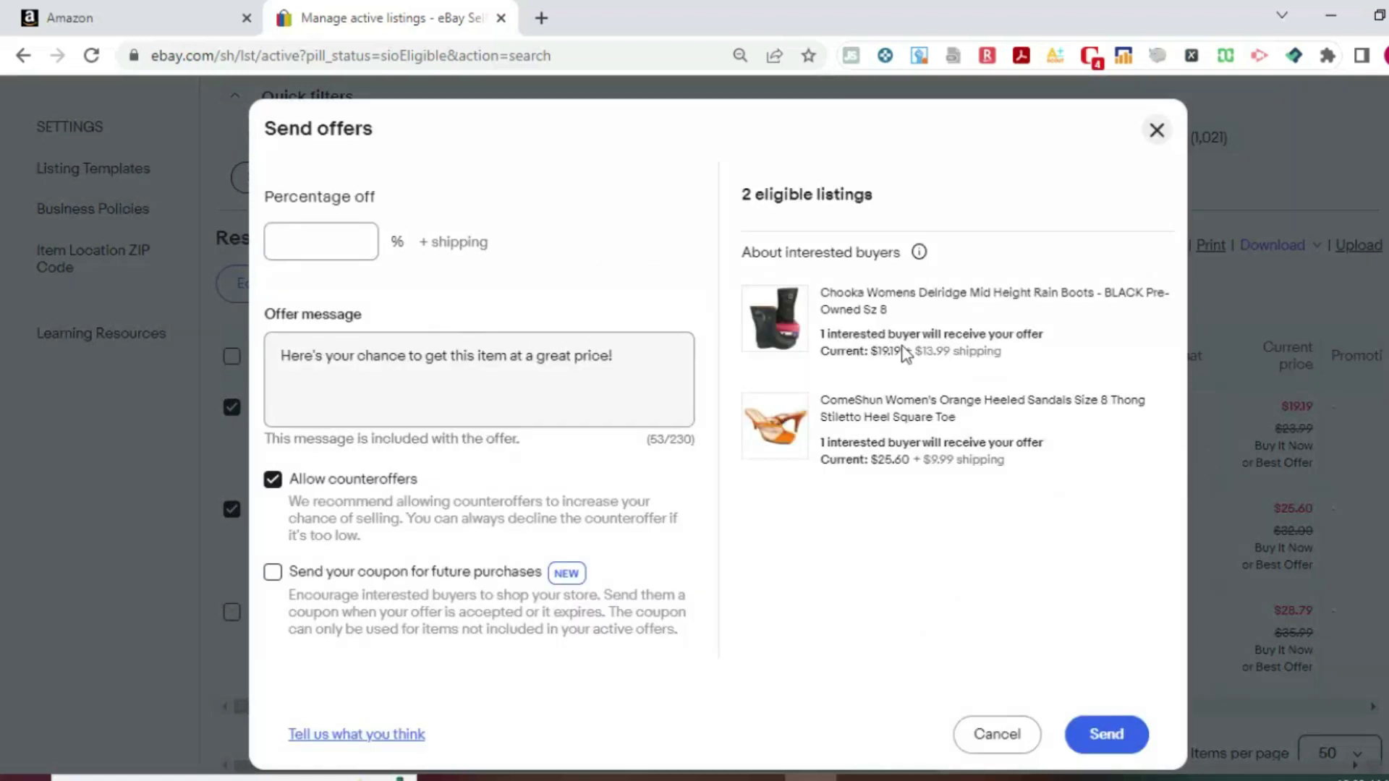
# Step: Set the combined offer to 11 percent off and send it to the interested buyers
pyautogui.click(293, 248)
pyautogui.write('11')
pyautogui.click(637, 273)
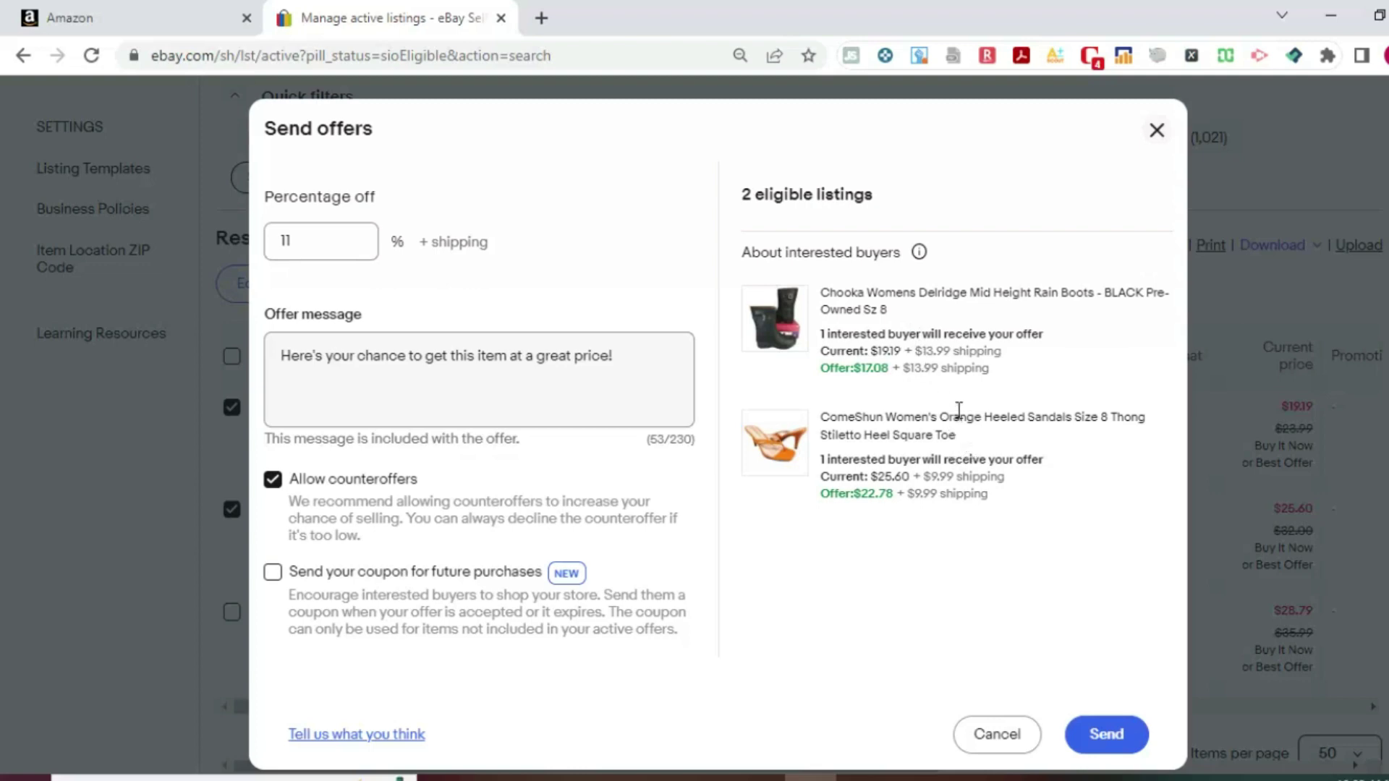
pyautogui.click(1107, 735)
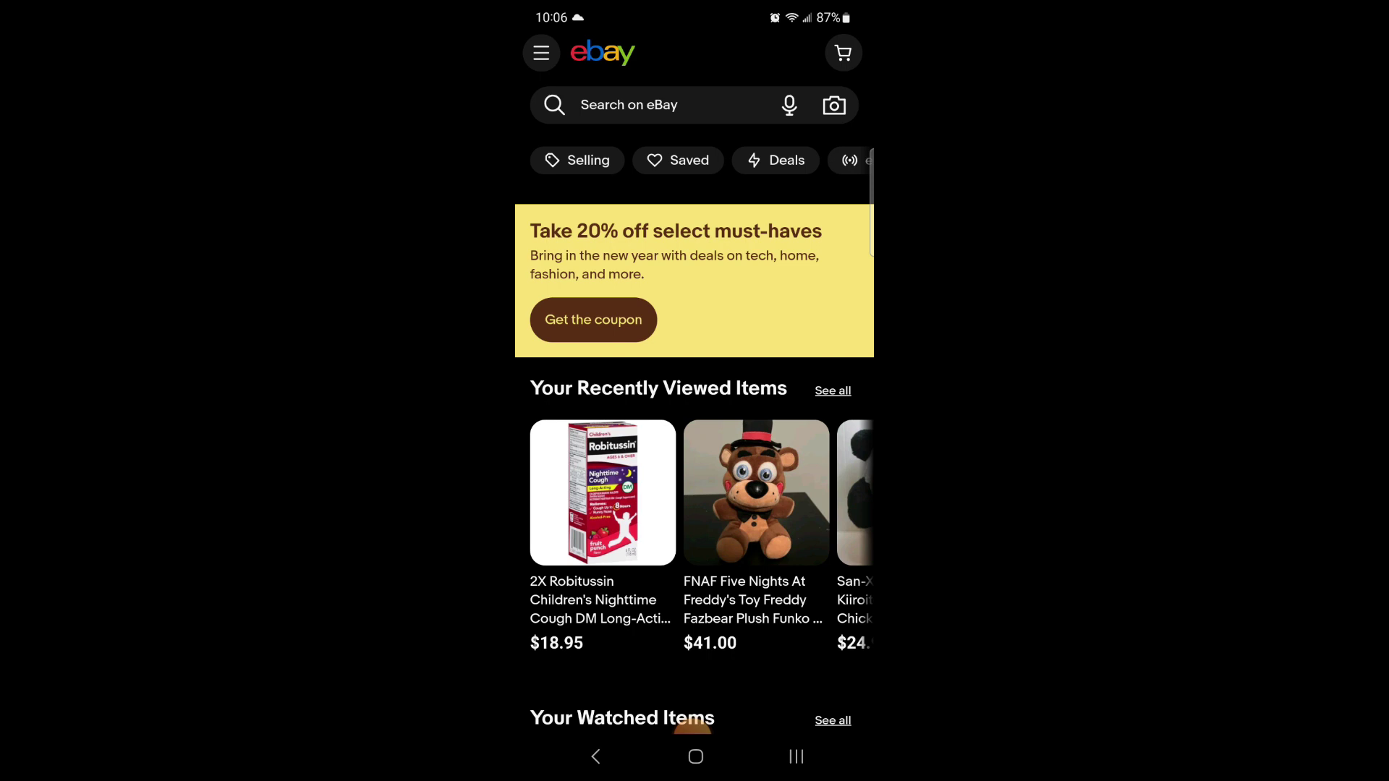
# Step: In the eBay mobile app, open the offer entry screen for the offer-eligible Merrell Select Grip shoes
pyautogui.click(577, 159)
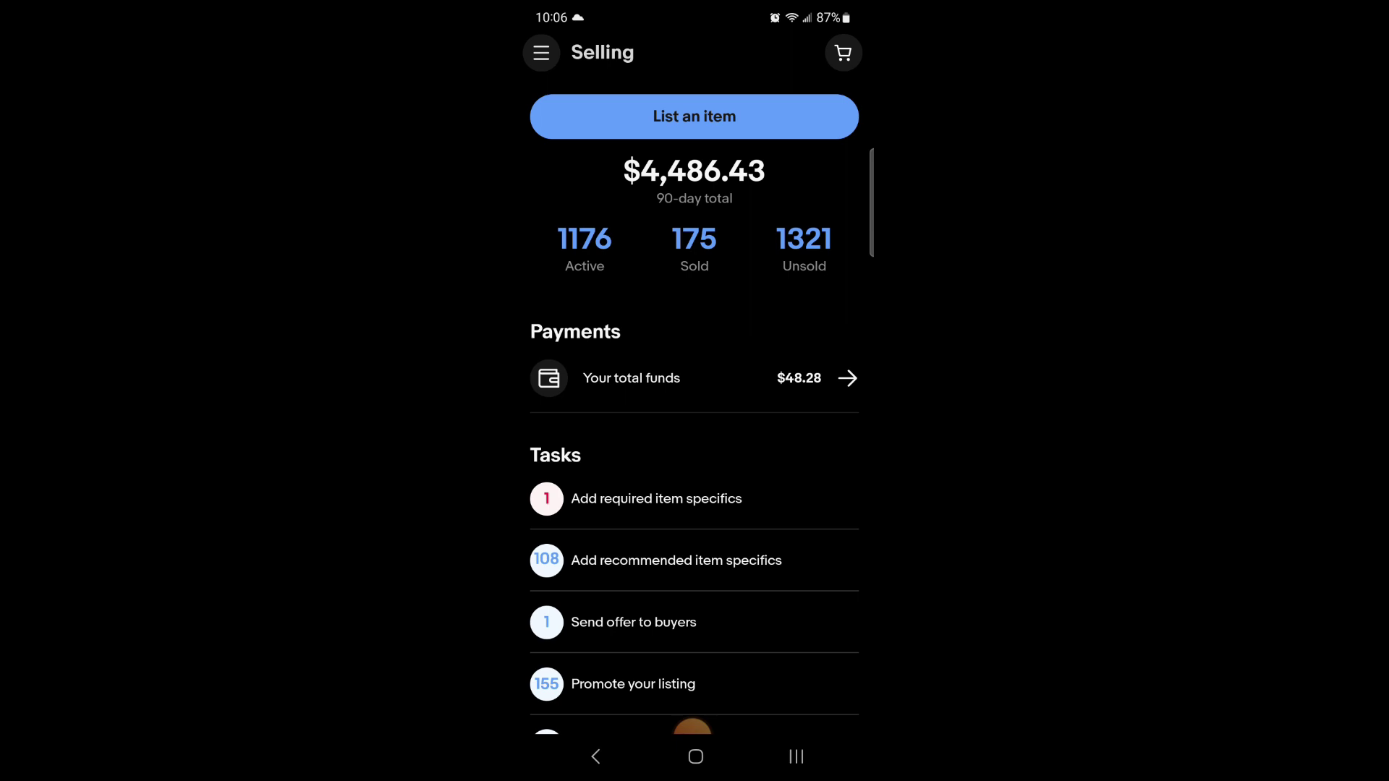
pyautogui.click(633, 622)
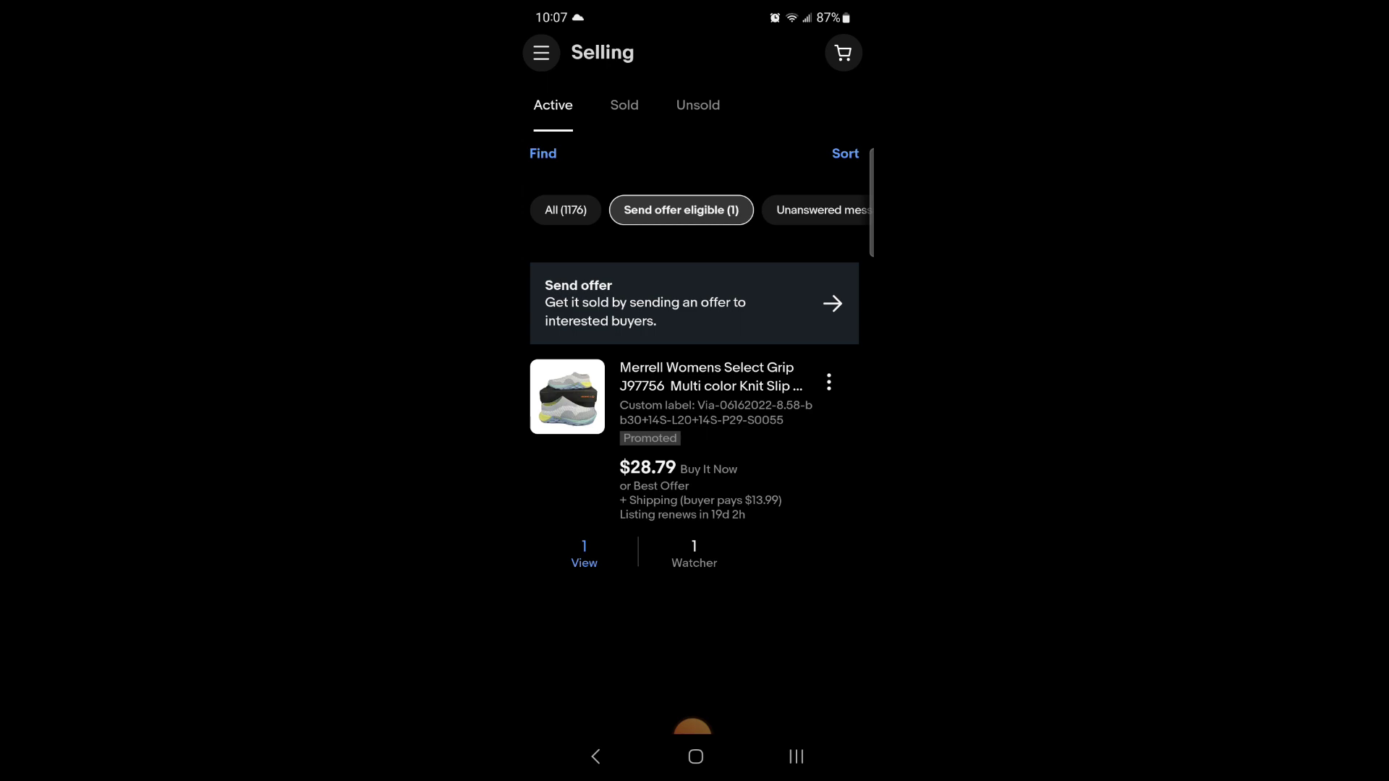
pyautogui.scroll(-2, 694, 391)
pyautogui.click(694, 303)
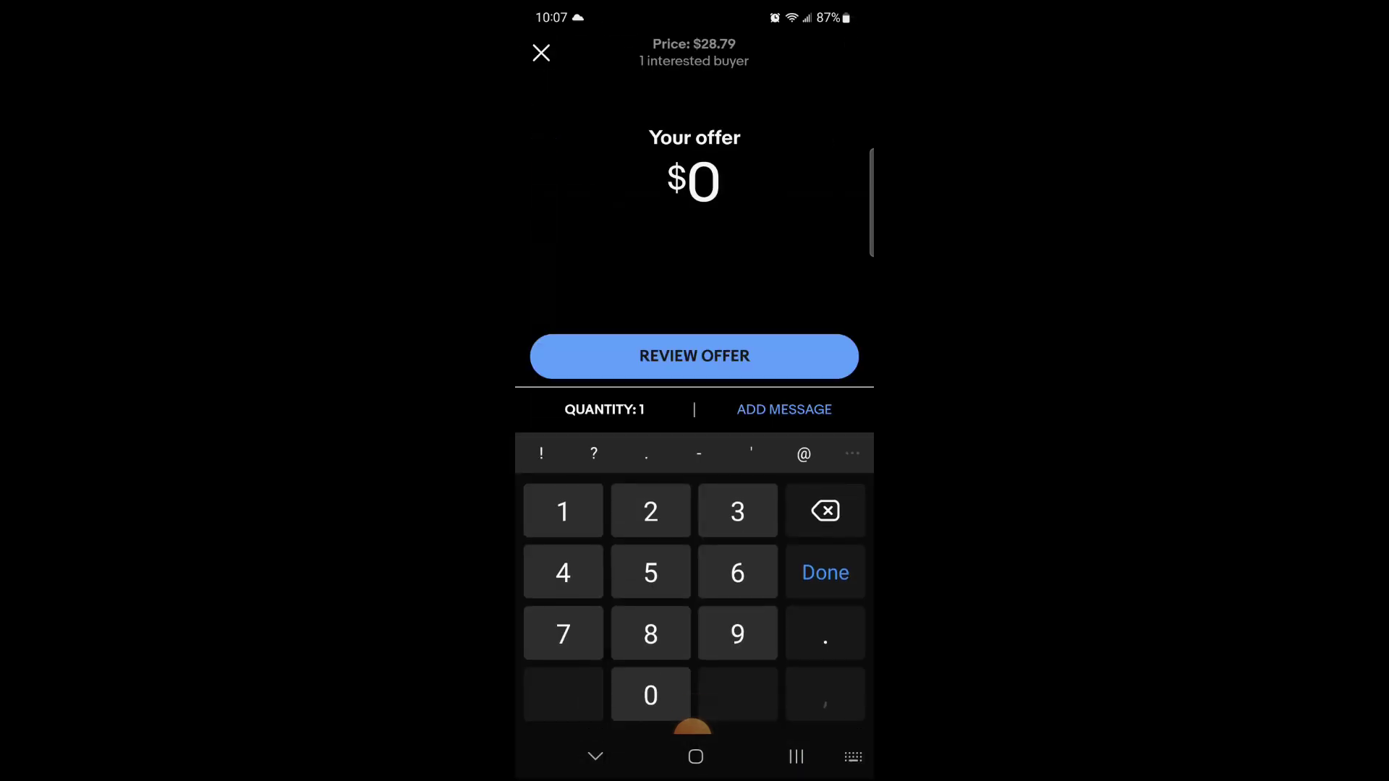